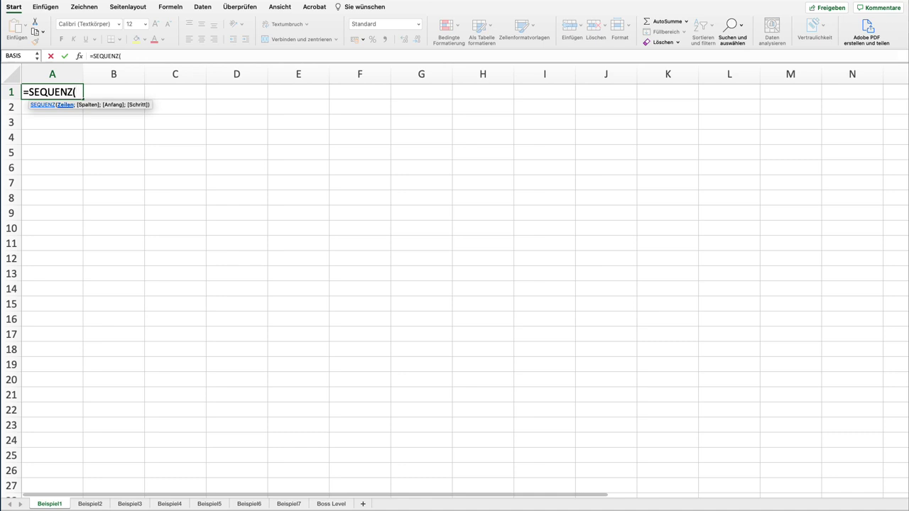
Step: Complete the formula in cell A1 as =SEQUENZ(1)
{"action": "type", "text": "1)"}
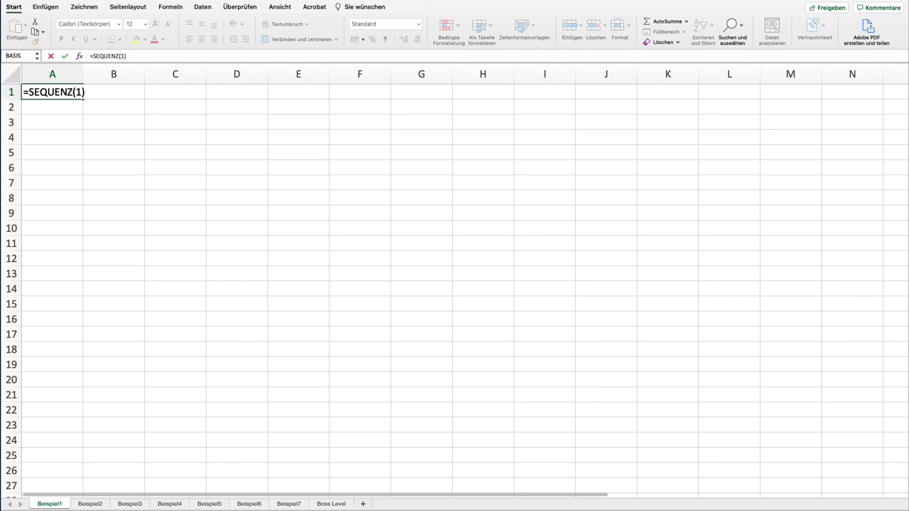
{"action": "key", "text": "Return"}
Step: Label cell A3 "Spaltenvektor" and generate a six-row column vector below it in A4 with =SEQUENZ(6)
{"action": "key", "text": "Down"}
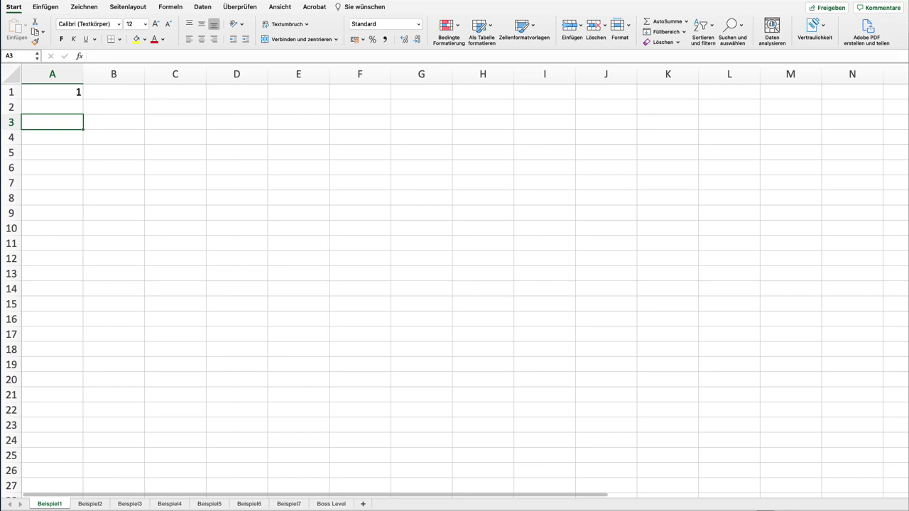
{"action": "type", "text": "Spaltenvektor"}
{"action": "key", "text": "Return"}
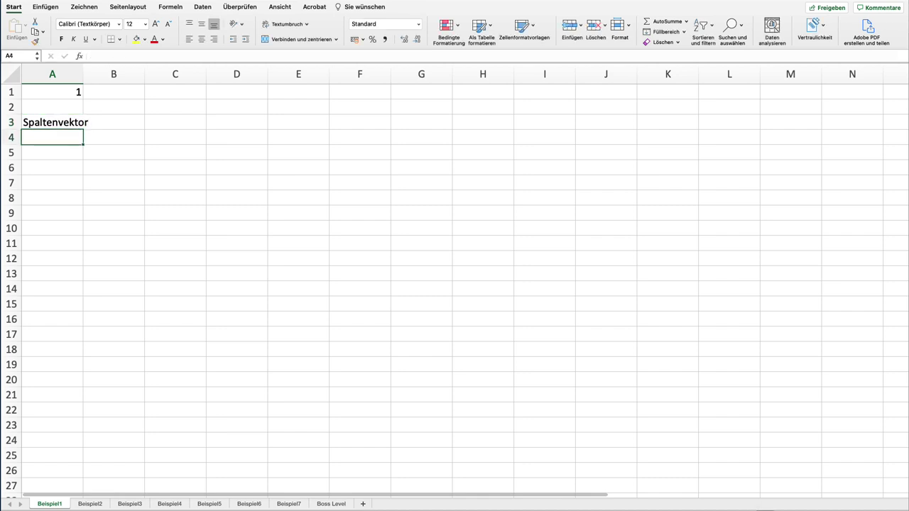
{"action": "type", "text": "="}
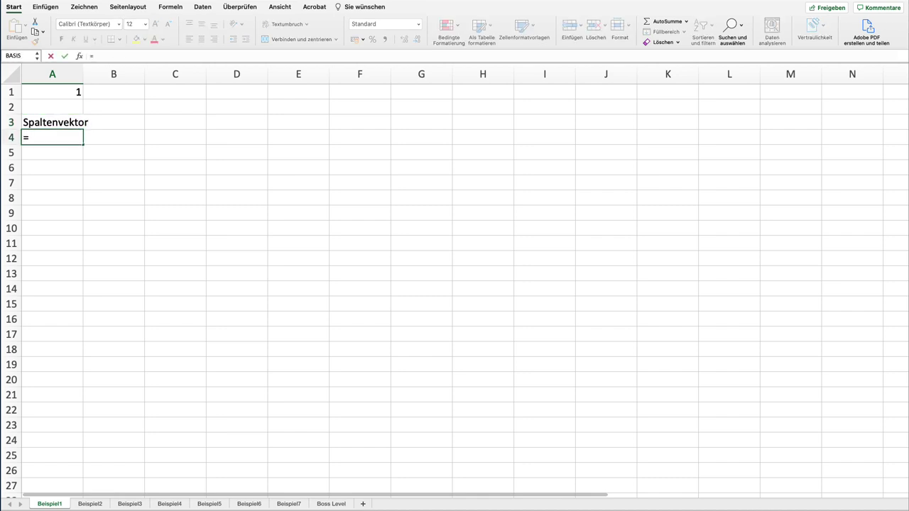
{"action": "type", "text": "seq"}
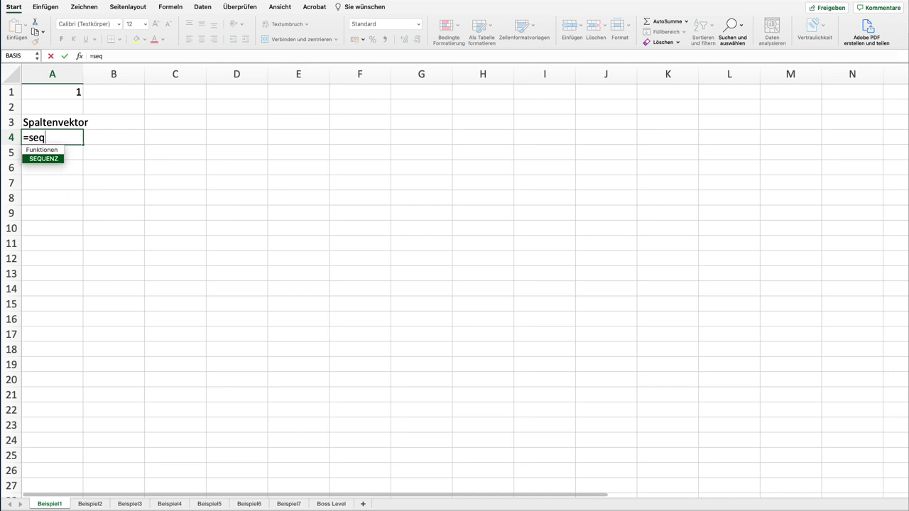
{"action": "key", "text": "Tab"}
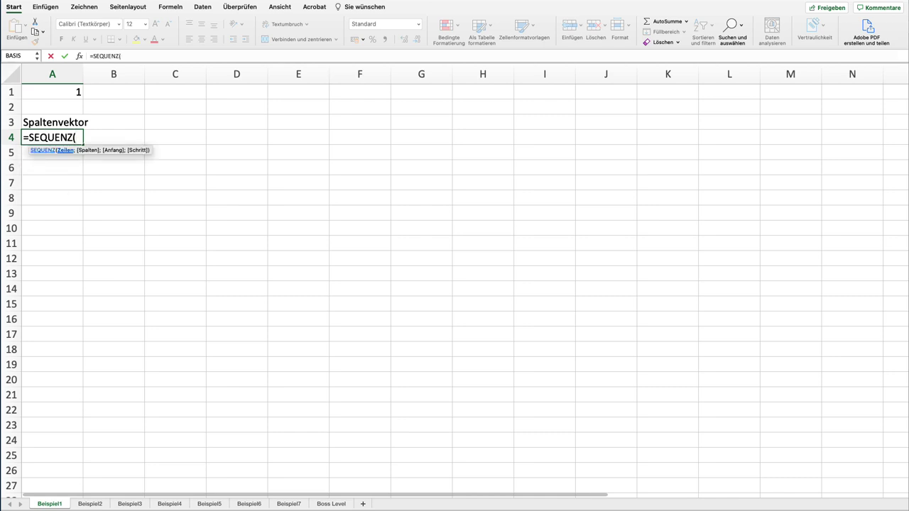
{"action": "type", "text": "6)"}
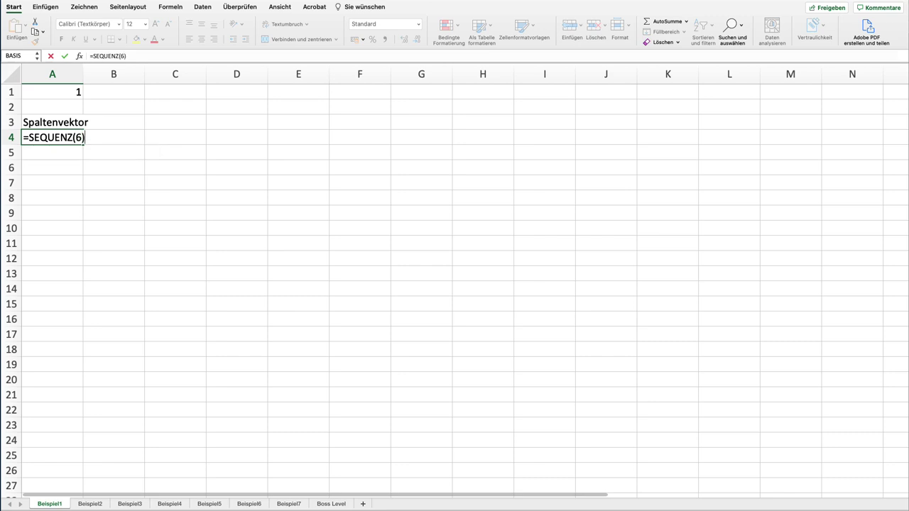
{"action": "key", "text": "Return"}
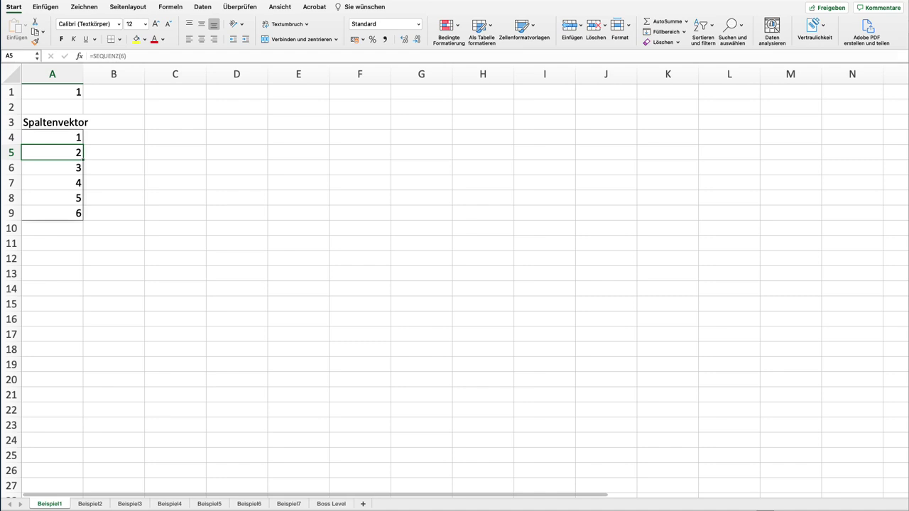
Step: Enter the heading "Zeilenvektor" in cell G3
{"action": "left_click", "coordinate": [52, 137]}
{"action": "left_click", "coordinate": [175, 137]}
{"action": "key", "text": "Right"}
{"action": "key", "text": "Right"}
{"action": "key", "text": "Right"}
{"action": "key", "text": "Right"}
{"action": "key", "text": "Up"}
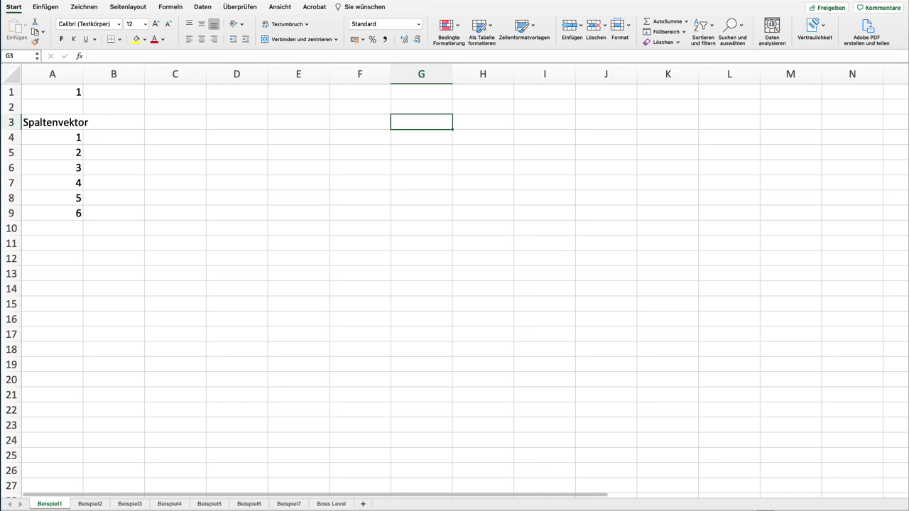
{"action": "type", "text": "Zeilen"}
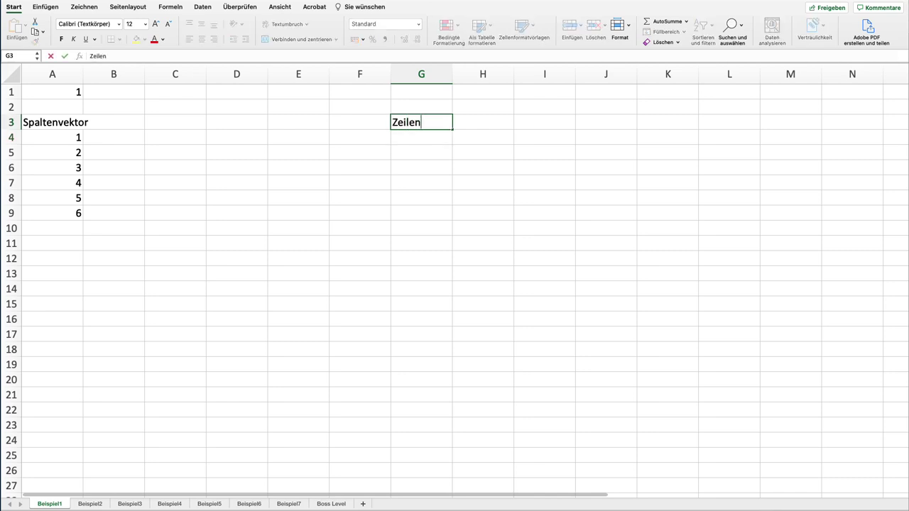
{"action": "type", "text": "vektor"}
{"action": "key", "text": "Return"}
Step: Generate a row vector of one row and six columns from cell G4 with =SEQUENZ(1;6)
{"action": "type", "text": "="}
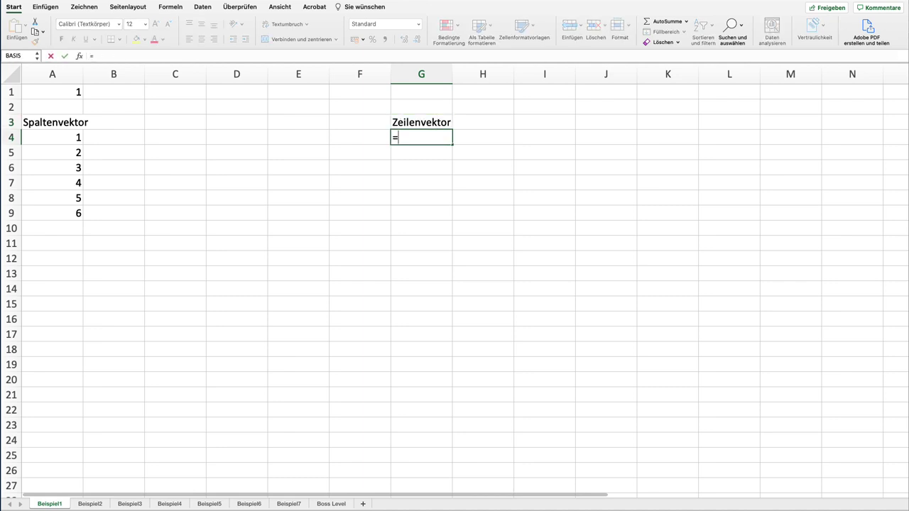
{"action": "type", "text": "seq"}
{"action": "key", "text": "Tab"}
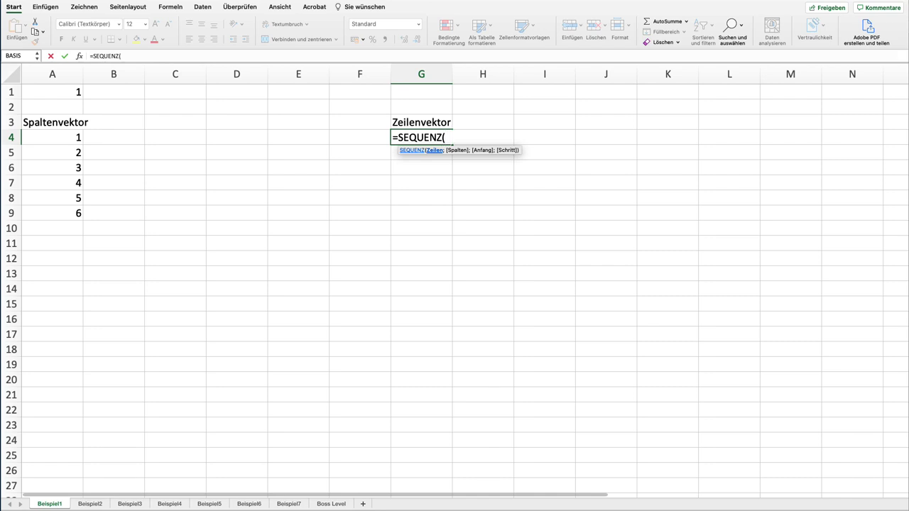
{"action": "type", "text": "1;6)"}
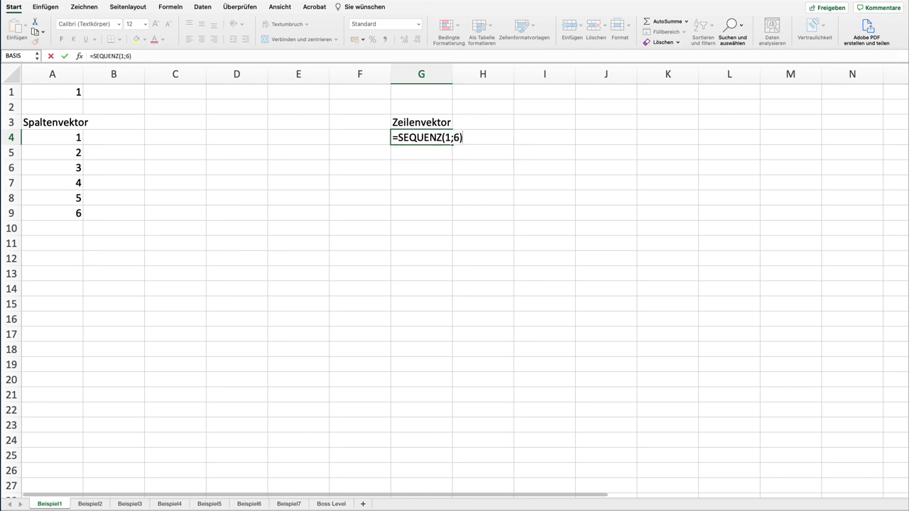
{"action": "key", "text": "Return"}
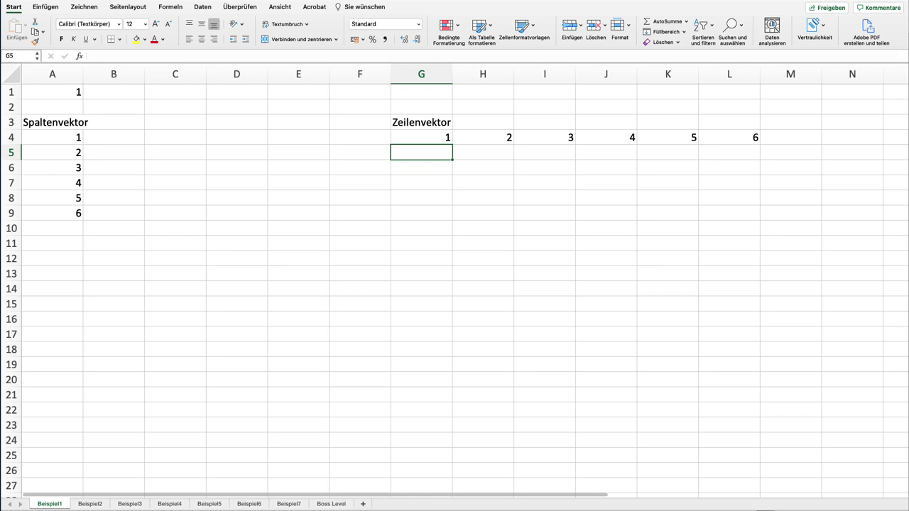
Step: Generate a six-row, one-column sequence starting at 4 in cell C4 with =SEQUENZ(6;1;4)
{"action": "key", "text": "Left"}
{"action": "key", "text": "Left"}
{"action": "key", "text": "Left"}
{"action": "key", "text": "Left"}
{"action": "key", "text": "Left"}
{"action": "key", "text": "Up"}
{"action": "key", "text": "Down"}
{"action": "key", "text": "Right"}
{"action": "key", "text": "Up"}
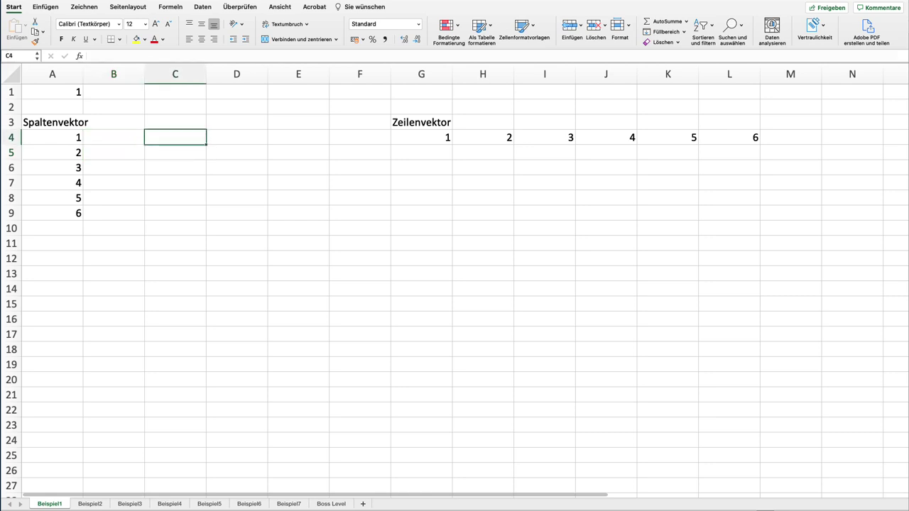
{"action": "type", "text": "=seq"}
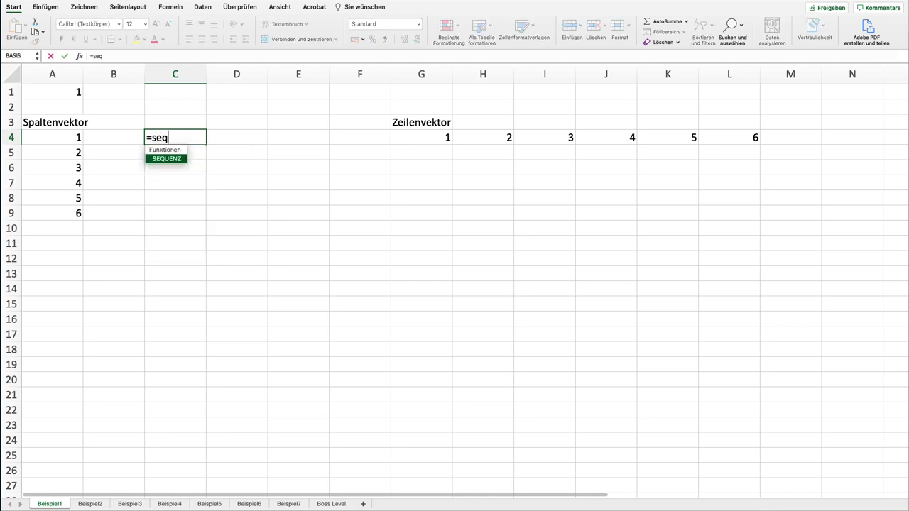
{"action": "key", "text": "Tab"}
{"action": "type", "text": "6"}
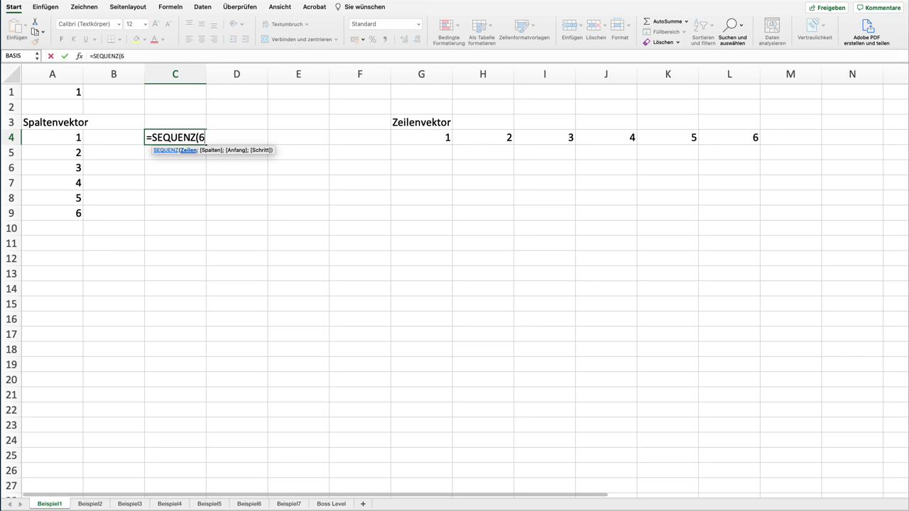
{"action": "type", "text": ";1"}
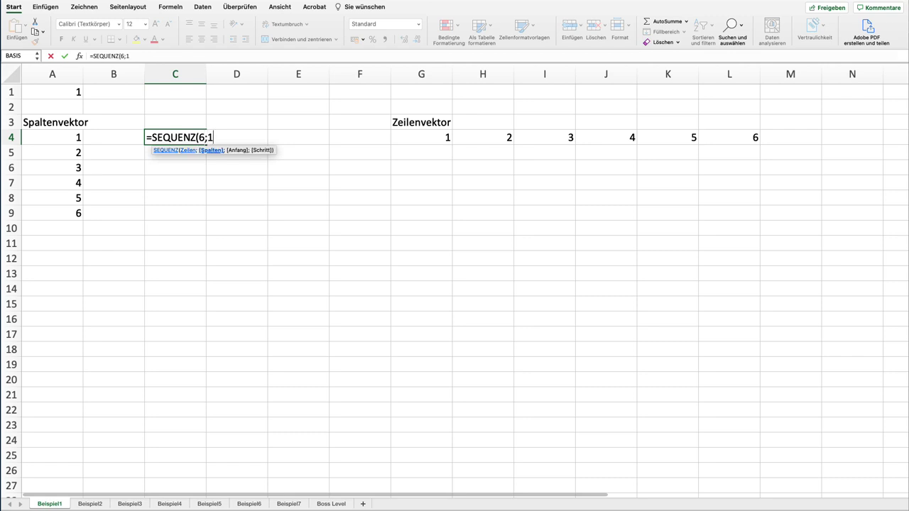
{"action": "type", "text": ";"}
{"action": "type", "text": "4)"}
{"action": "key", "text": "Return"}
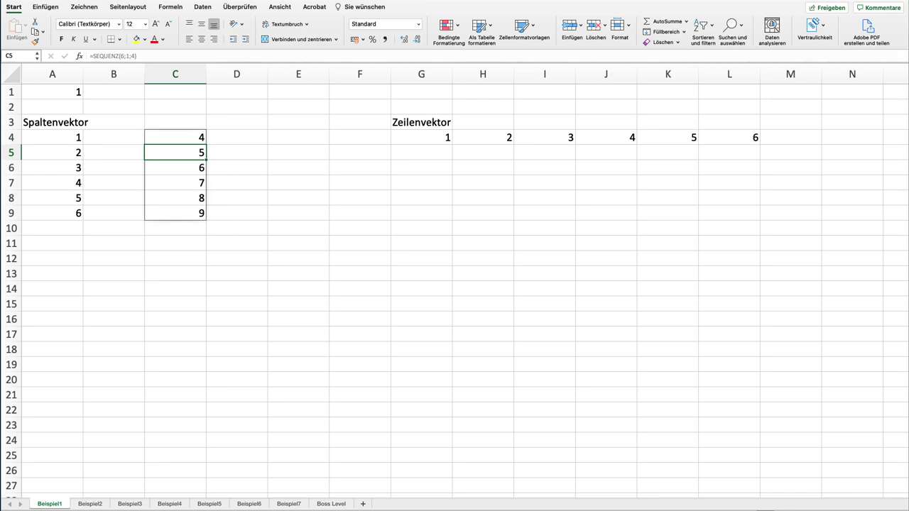
Step: Generate a six-row sequence starting at 4 with step 2 in cell E4 using =SEQUENZ(6; 1; 4; 2)
{"action": "left_click", "coordinate": [236, 152]}
{"action": "left_click", "coordinate": [298, 137]}
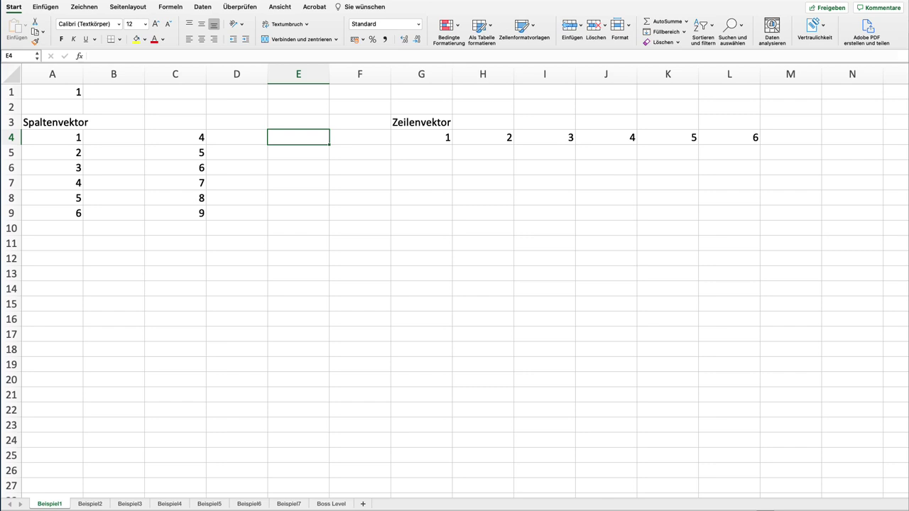
{"action": "type", "text": "=SEQUENZ("}
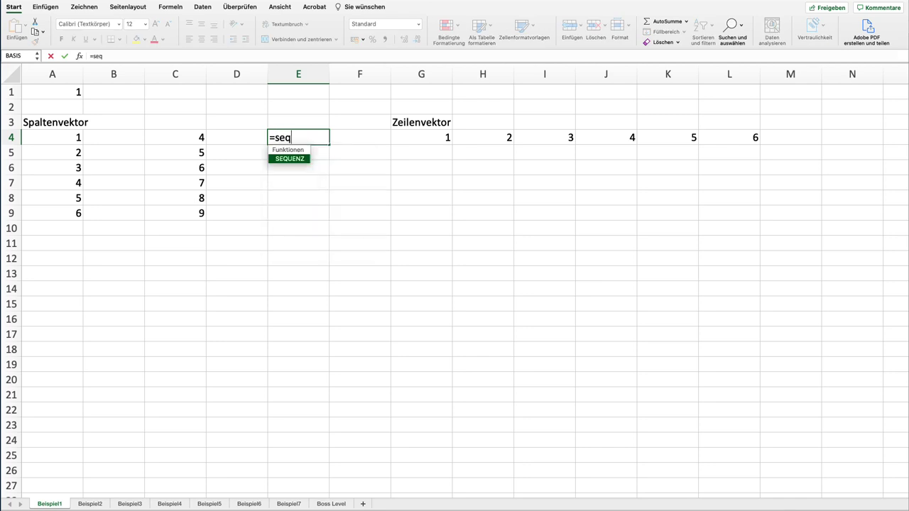
{"action": "type", "text": "6; 1"}
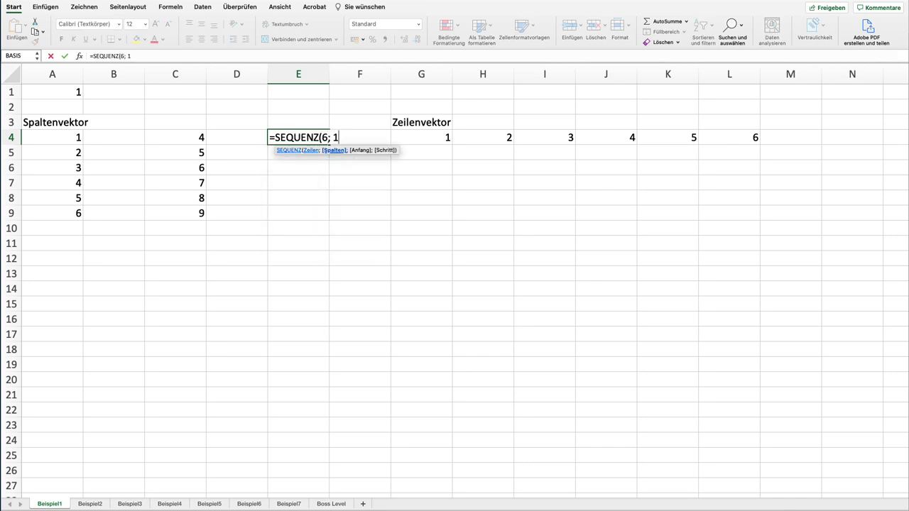
{"action": "type", "text": "; 4"}
{"action": "type", "text": "; "}
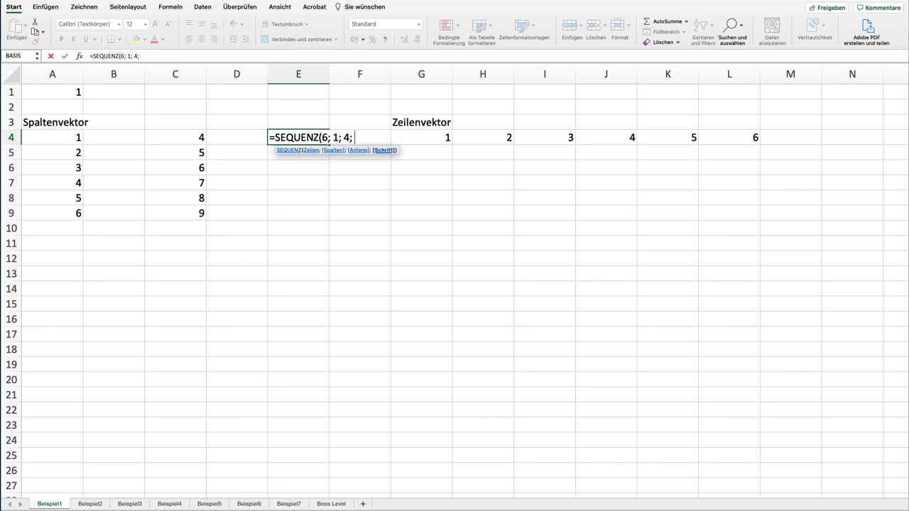
{"action": "type", "text": "2)"}
{"action": "key", "text": "Return"}
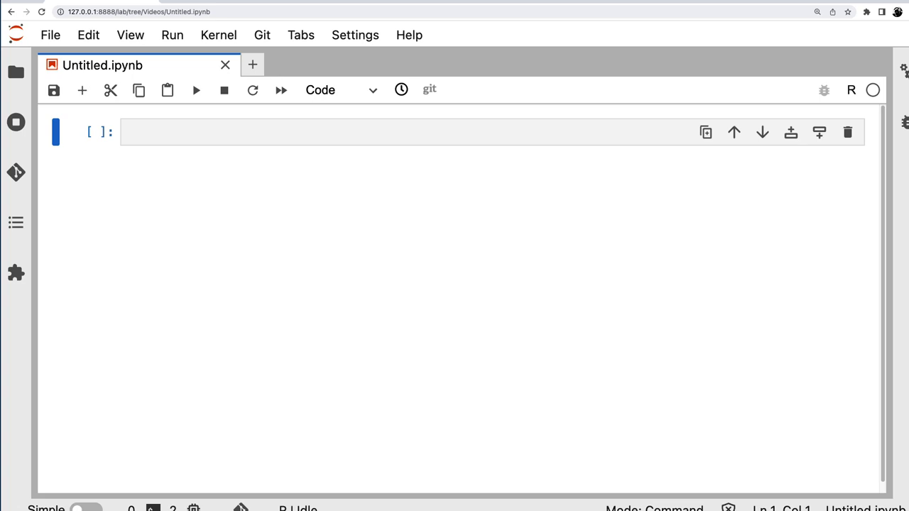
Step: Switch to the R notebook Untitled.ipynb in JupyterLab and run seq(5) in its first cell
{"action": "key", "text": "Return"}
{"action": "type", "text": "seq"}
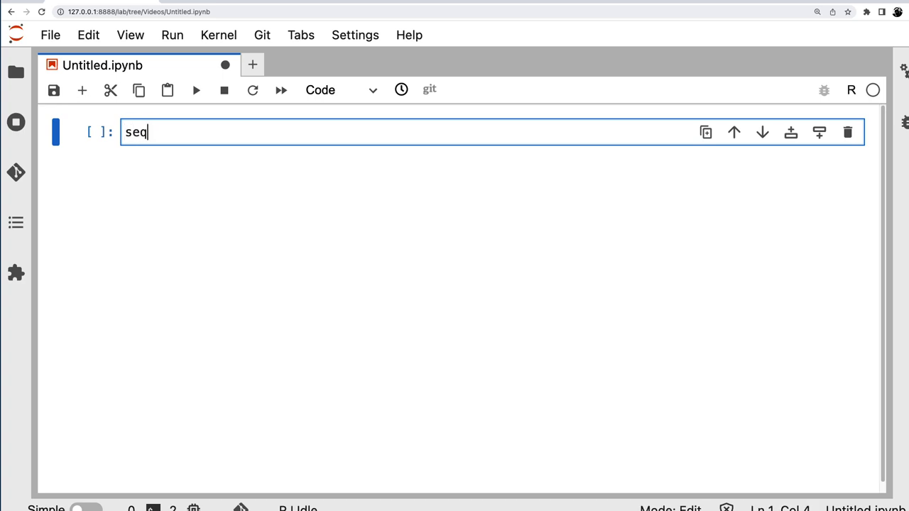
{"action": "type", "text": "(5)"}
{"action": "key", "text": "shift+Return"}
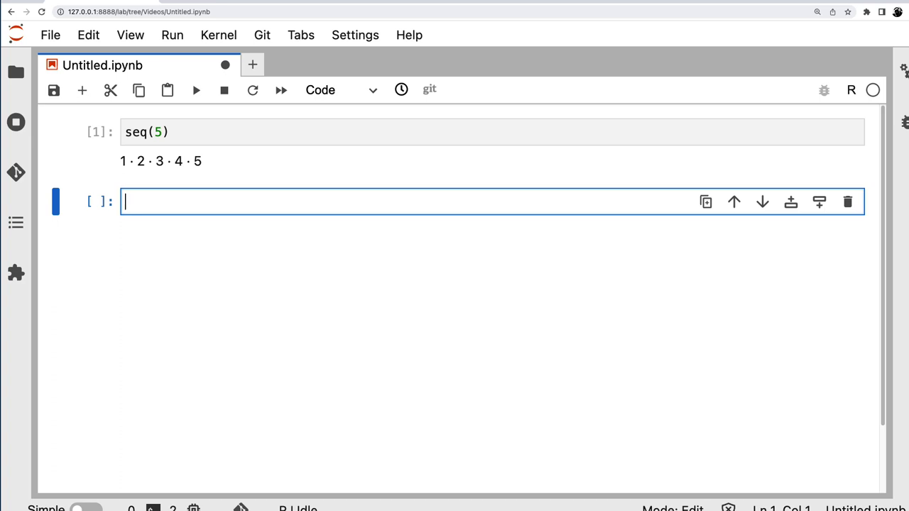
Step: Run seq(length = 5, from = 2) in the second notebook cell
{"action": "type", "text": "seq("}
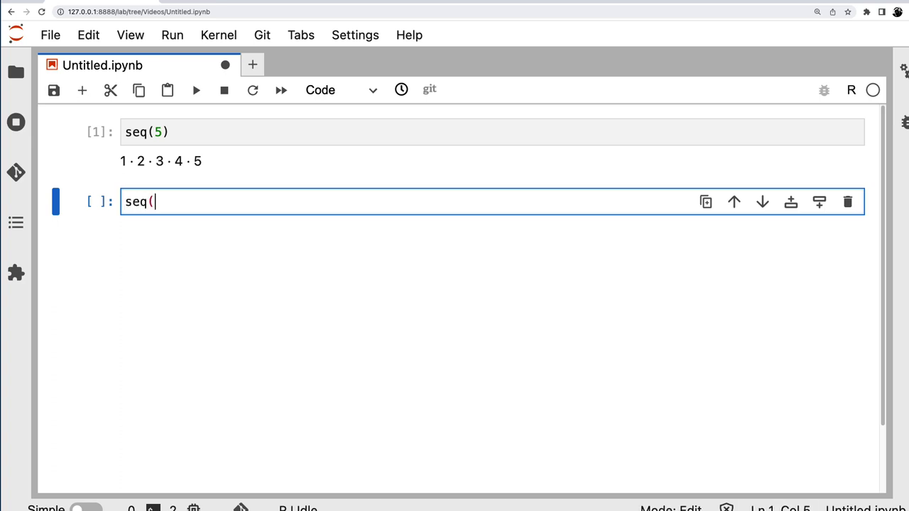
{"action": "type", "text": "length ="}
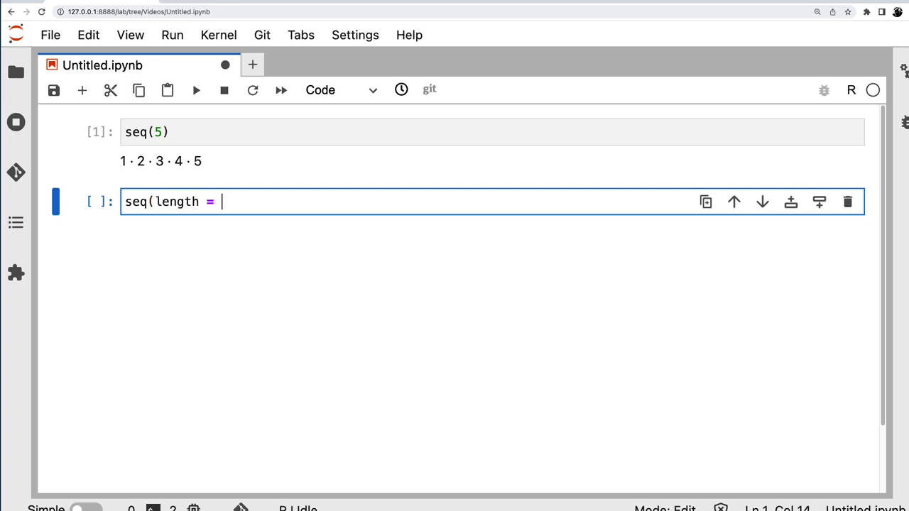
{"action": "type", "text": " 5, "}
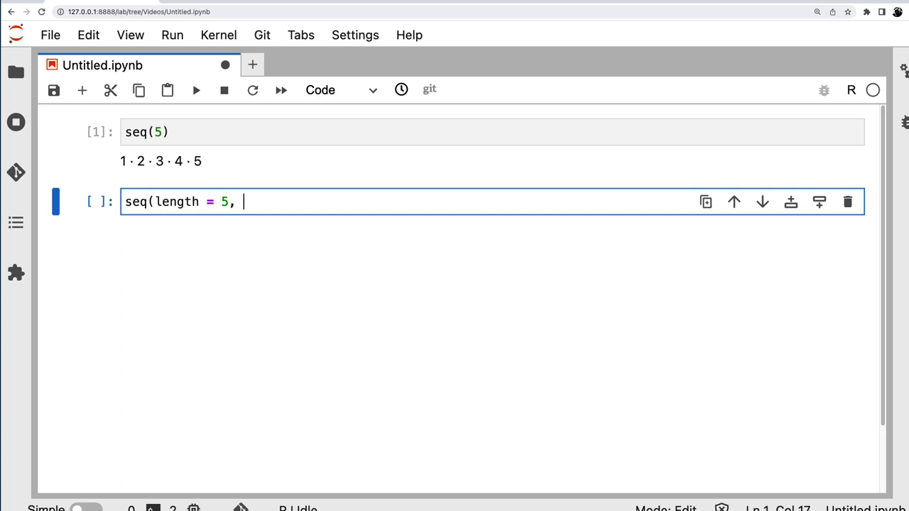
{"action": "type", "text": "from ="}
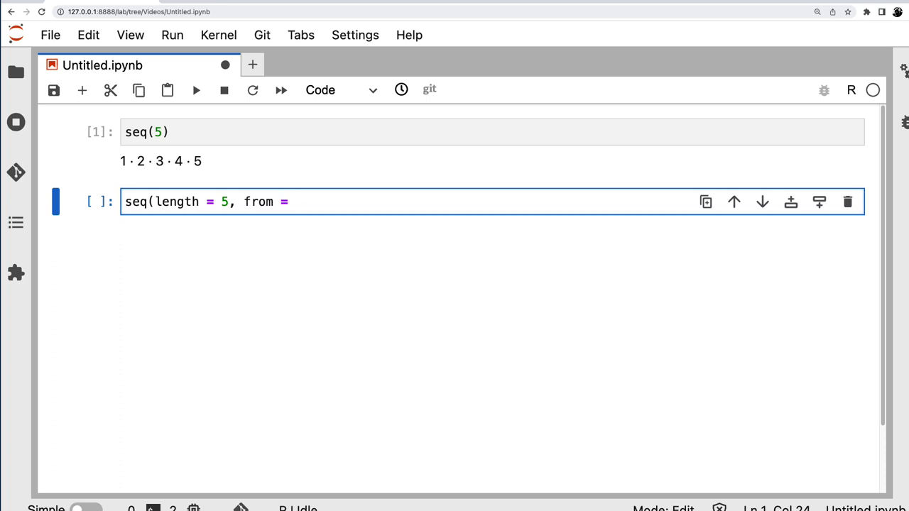
{"action": "type", "text": "2)"}
{"action": "key", "text": "shift+Return"}
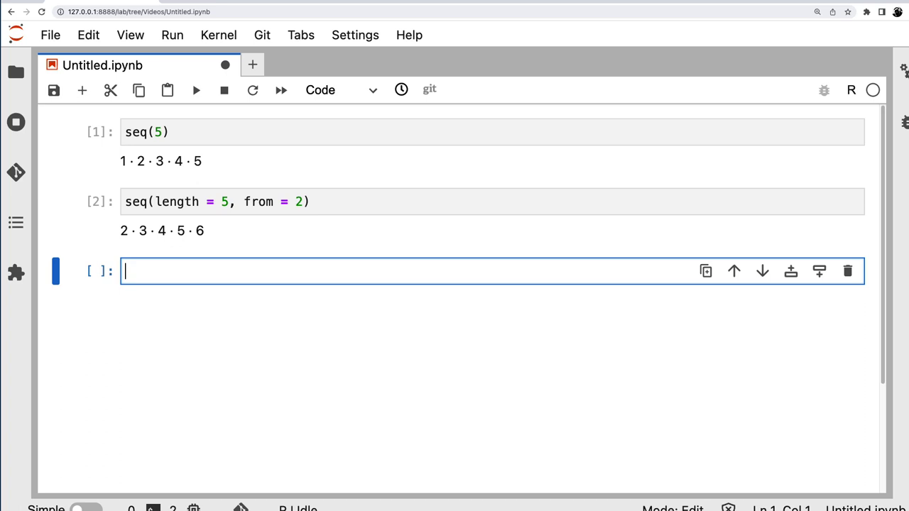
Step: Run seq(length = 5, from = 2, by = 3) in the third notebook cell
{"action": "key", "text": "ctrl+s"}
{"action": "type", "text": "s"}
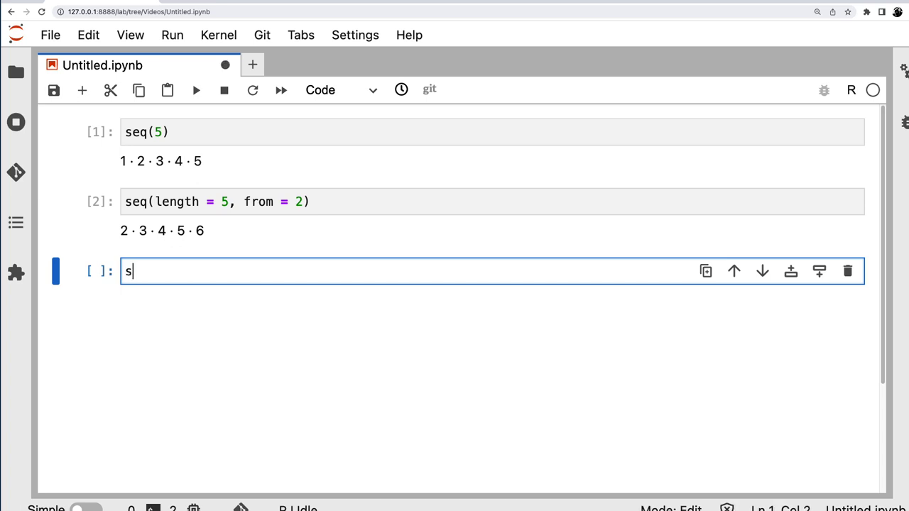
{"action": "type", "text": "eq("}
{"action": "key", "text": "BackSpace"}
{"action": "type", "text": "length = 5"}
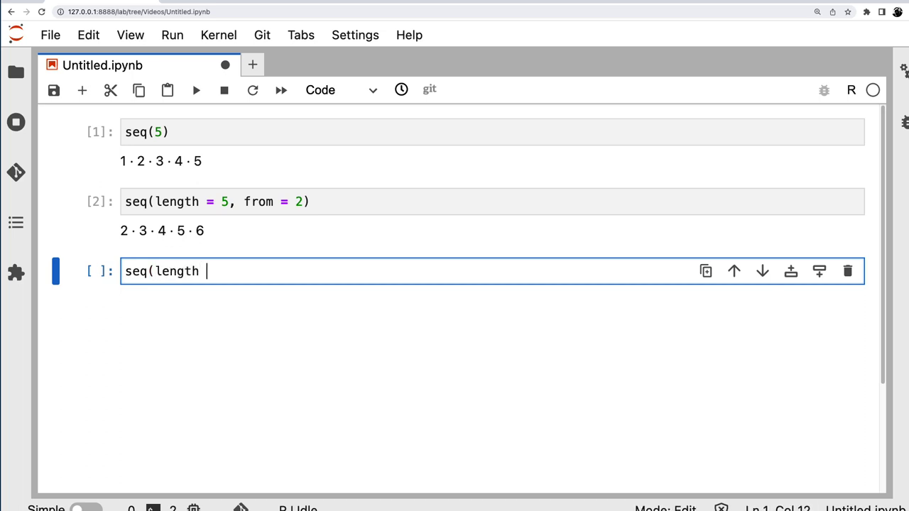
{"action": "key", "text": "BackSpace"}
{"action": "type", "text": ", from = "}
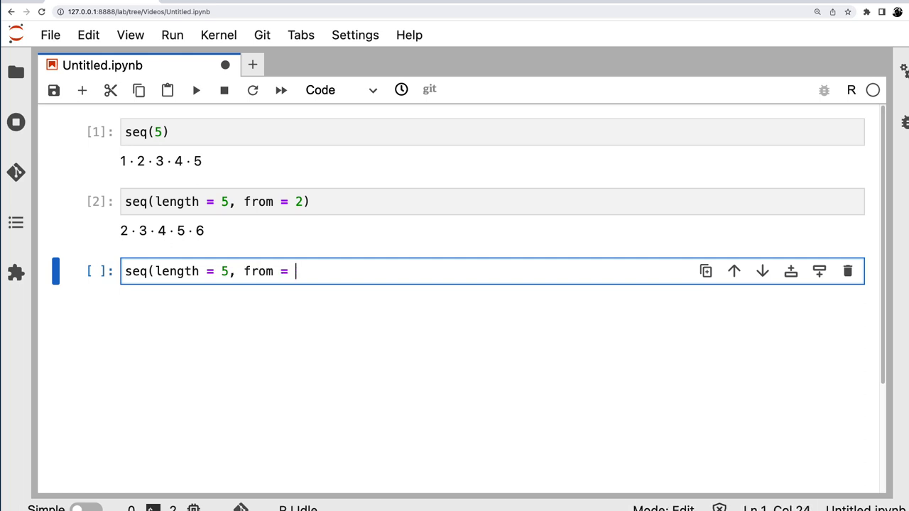
{"action": "type", "text": "2, "}
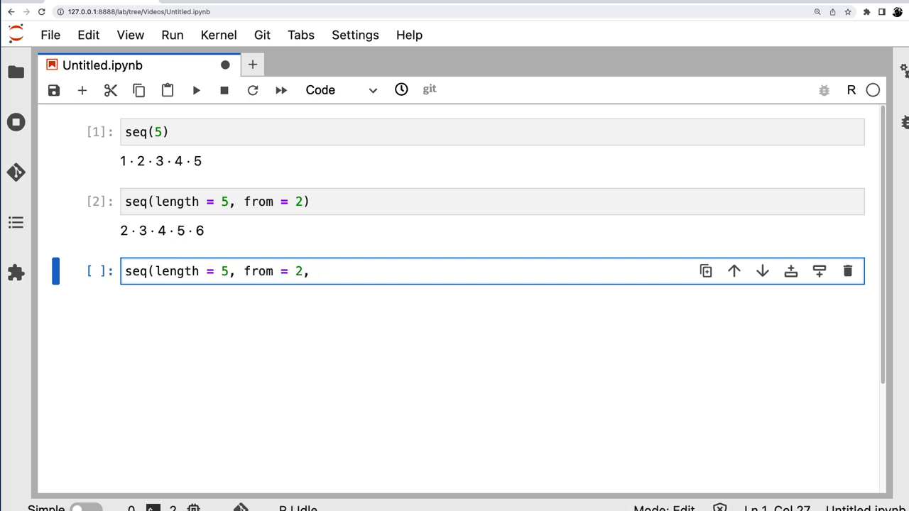
{"action": "type", "text": "by "}
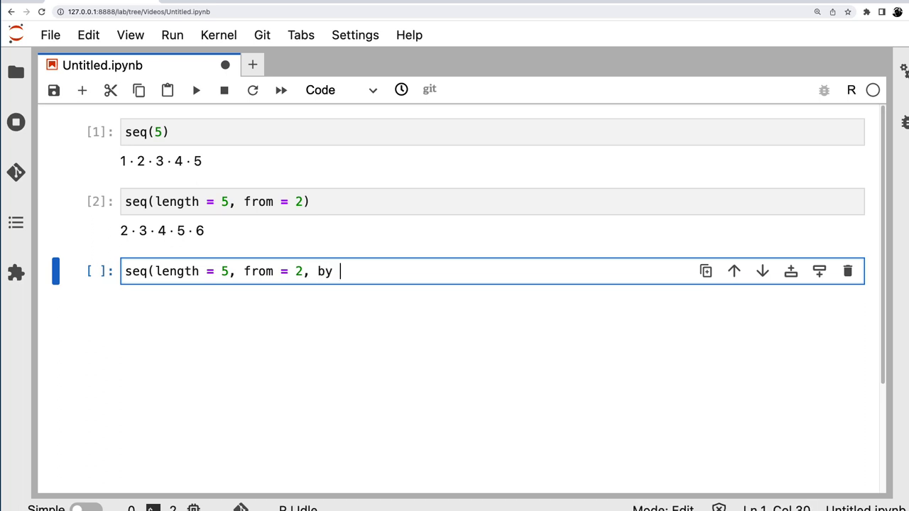
{"action": "type", "text": "= 3)"}
{"action": "key", "text": "shift+Return"}
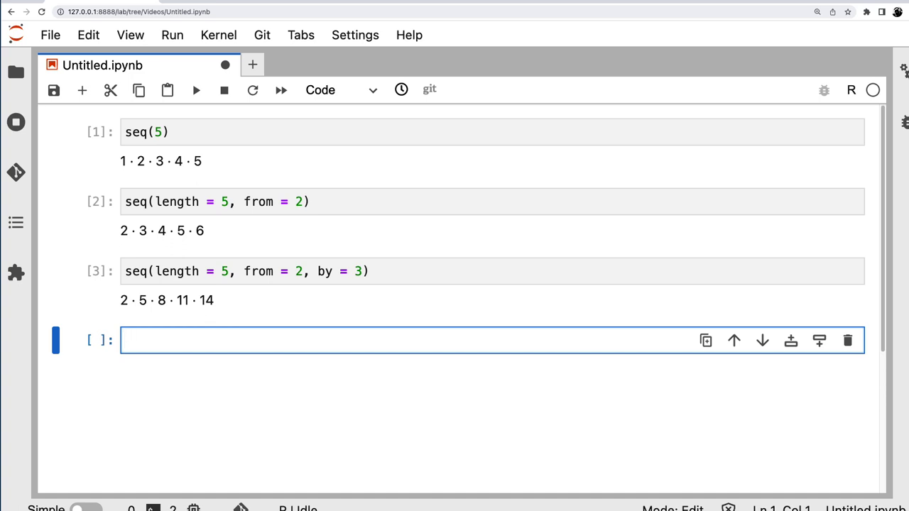
Step: Run the colon sequence 3:7 in the fourth notebook cell
{"action": "type", "text": "3"}
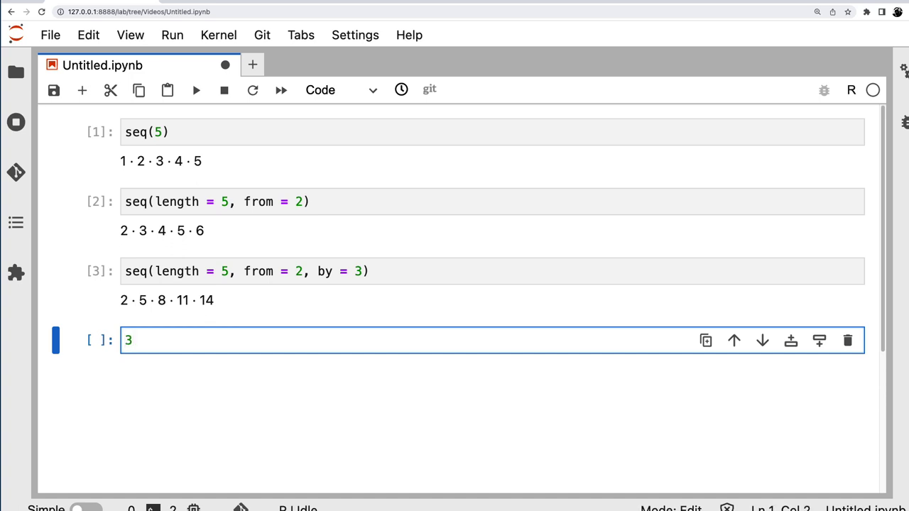
{"action": "type", "text": ":"}
{"action": "type", "text": "7"}
{"action": "key", "text": "shift+Return"}
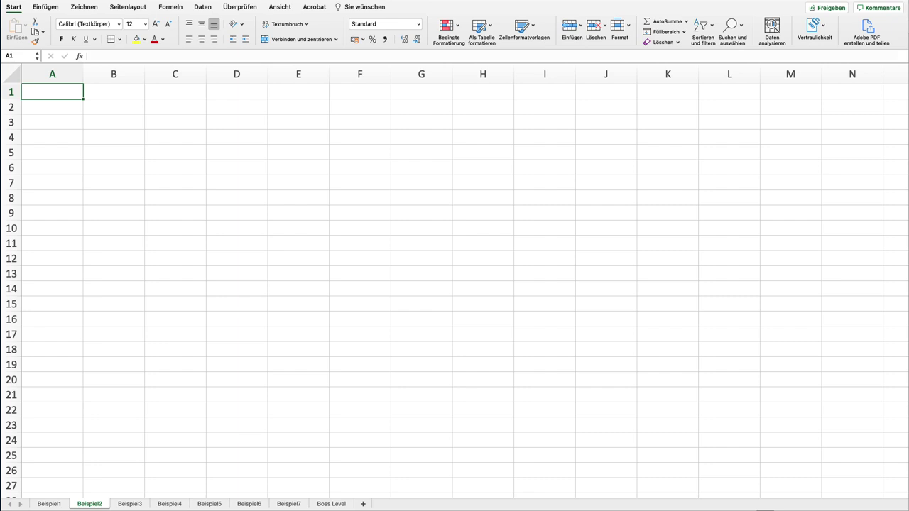
Step: On sheet Beispiel2, label A1 Nullvektor and generate a five-row zero vector in A2 with =SEQUENZ(5;1;0;0)
{"action": "type", "text": "Nullvektor"}
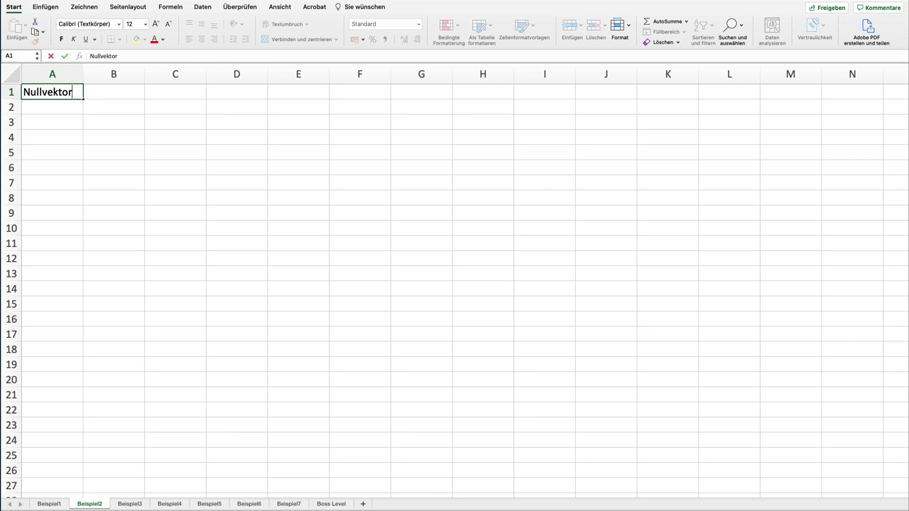
{"action": "key", "text": "Return"}
{"action": "type", "text": "="}
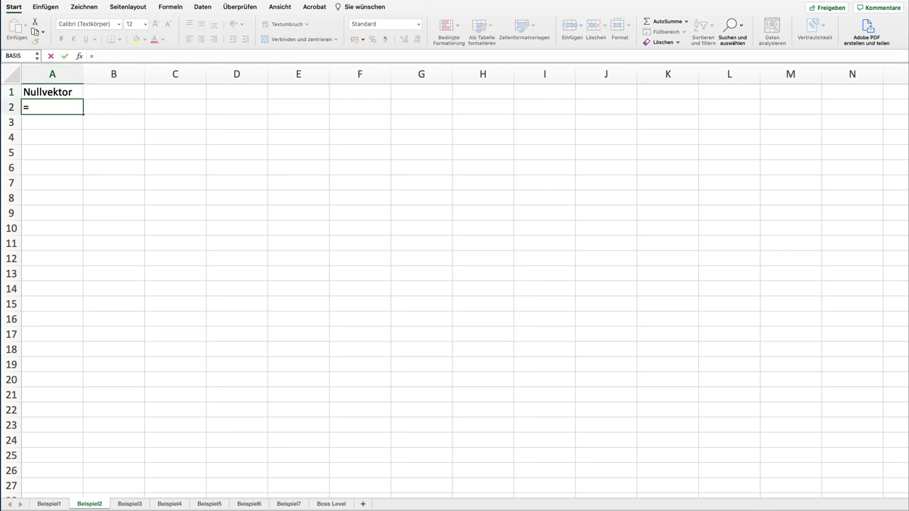
{"action": "type", "text": "Seq"}
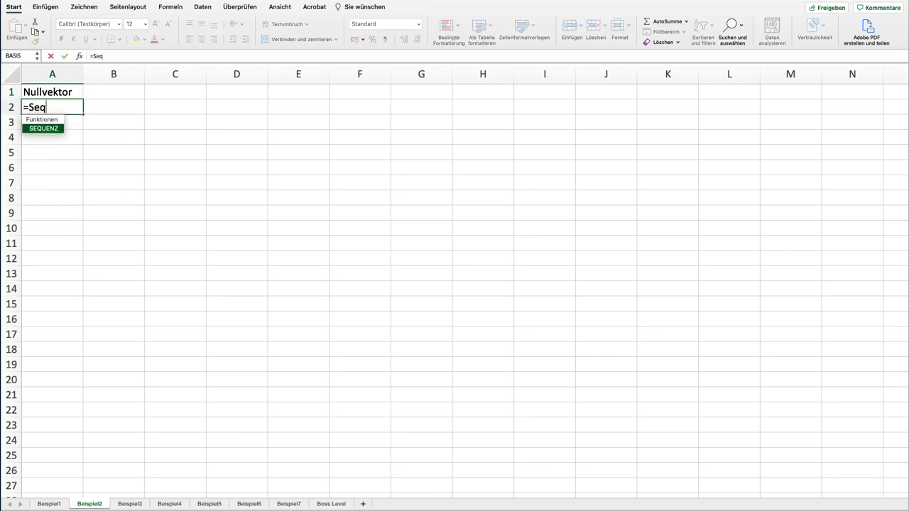
{"action": "key", "text": "Tab"}
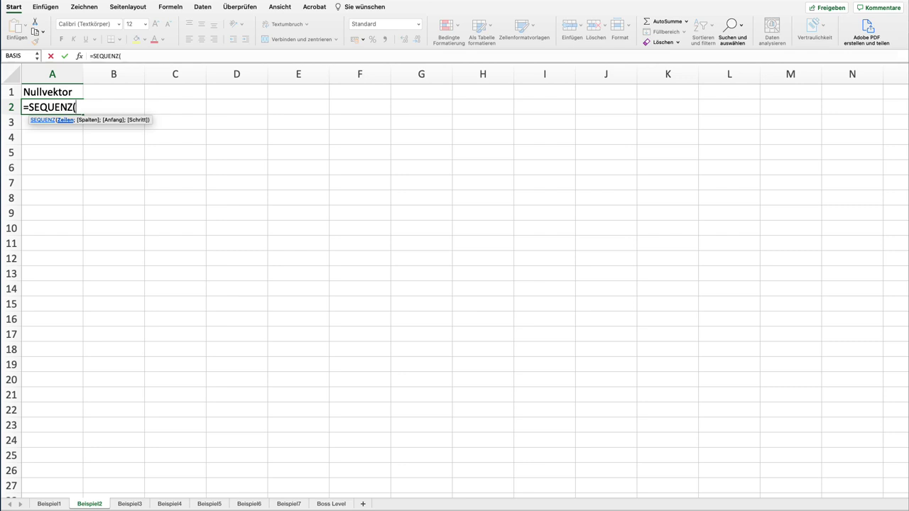
{"action": "type", "text": "5;1;0"}
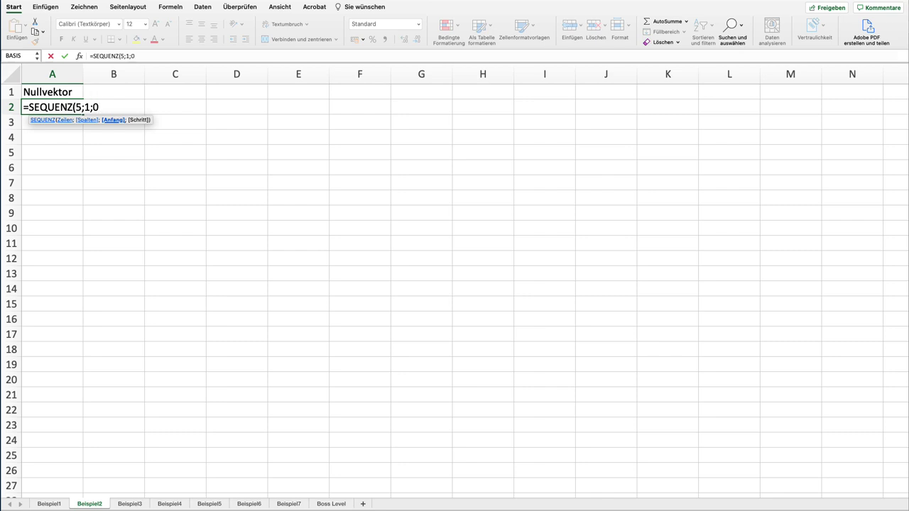
{"action": "type", "text": ";0)"}
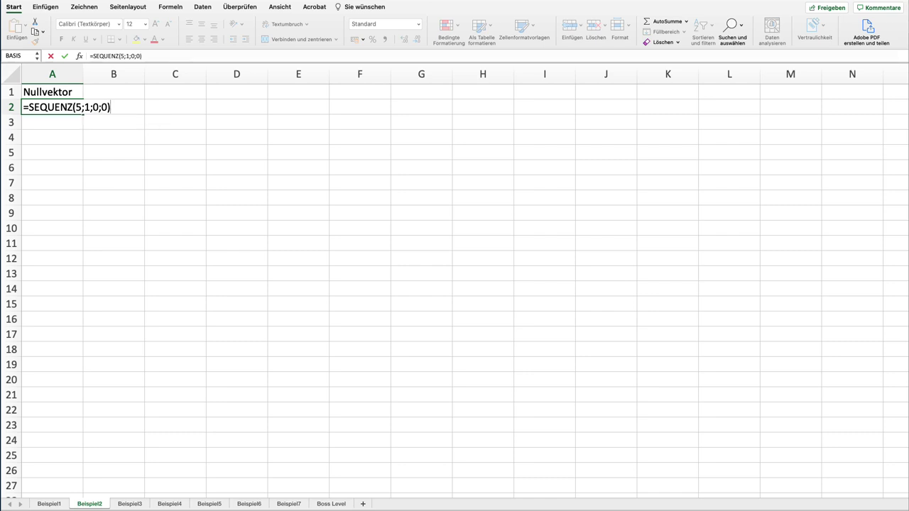
{"action": "key", "text": "Return"}
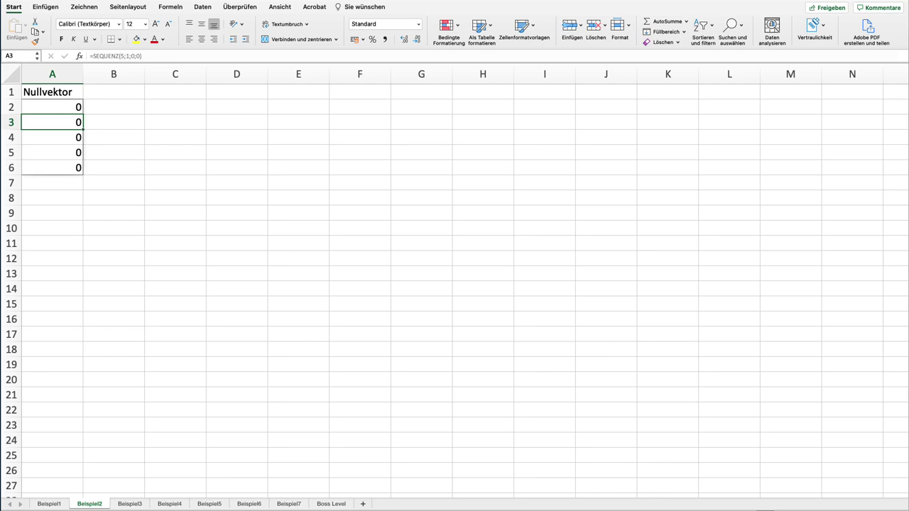
Step: Enter the heading Einsvektor in cell B1, next to the Nullvektor heading
{"action": "key", "text": "Right"}
{"action": "key", "text": "Up"}
{"action": "key", "text": "Up"}
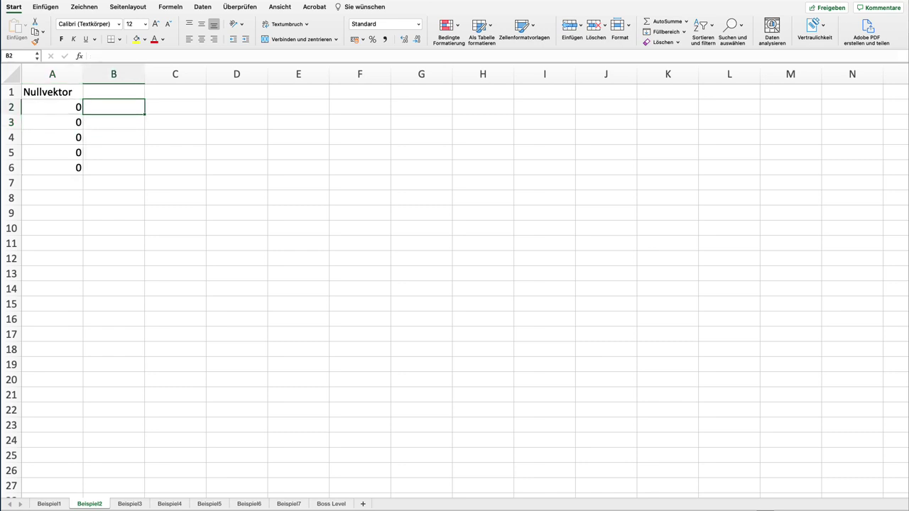
{"action": "type", "text": "Ei"}
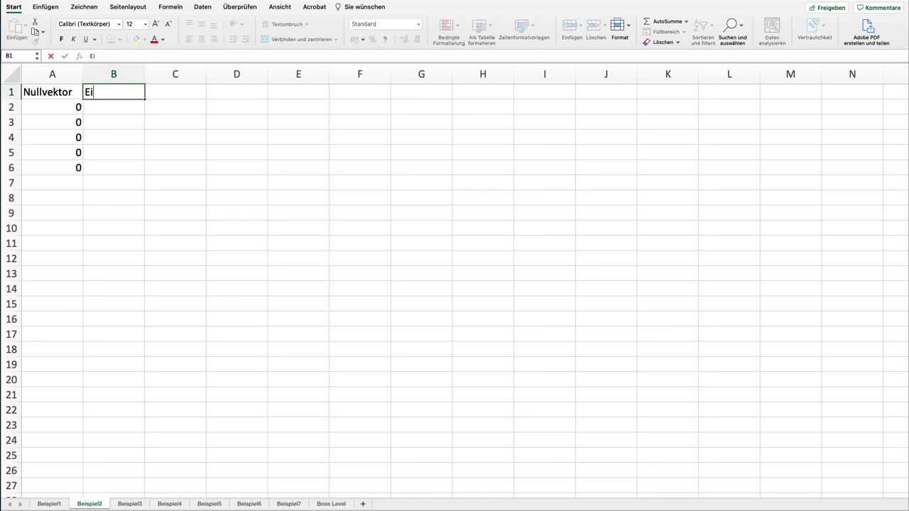
{"action": "type", "text": "nsvektor"}
{"action": "key", "text": "Return"}
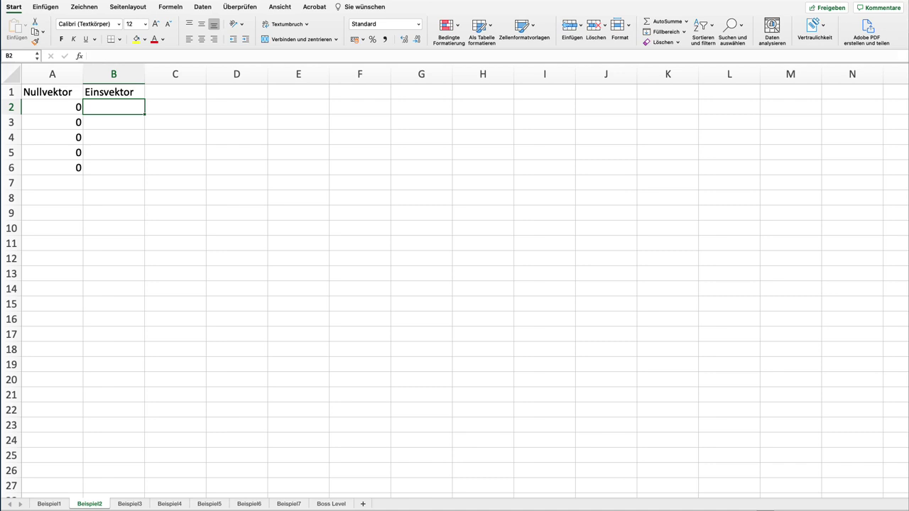
Step: Generate a seven-row vector of ones in cell B2 with =SEQUENZ(7;1;1;0)
{"action": "type", "text": "=seq"}
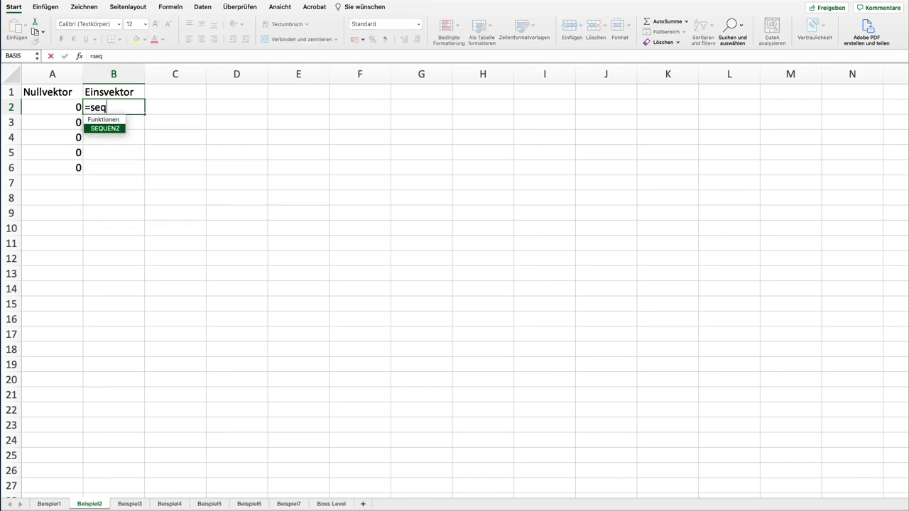
{"action": "key", "text": "Tab"}
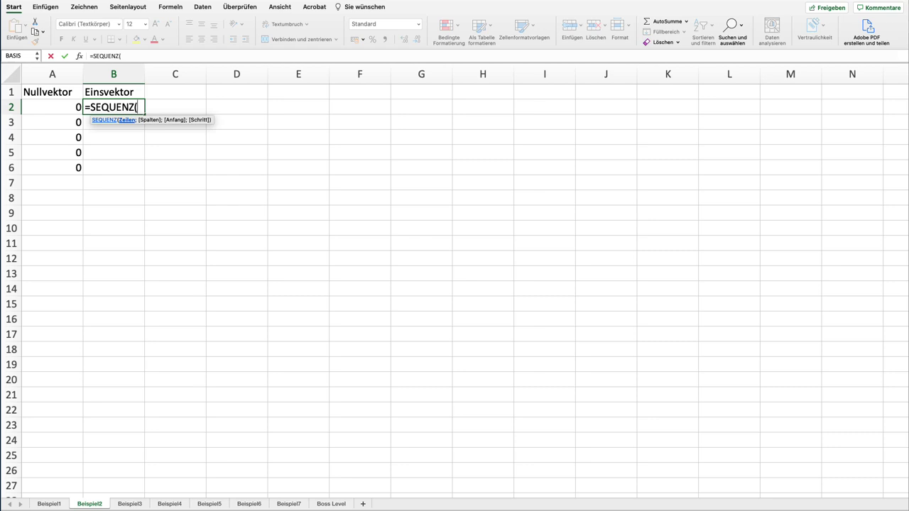
{"action": "type", "text": "7;"}
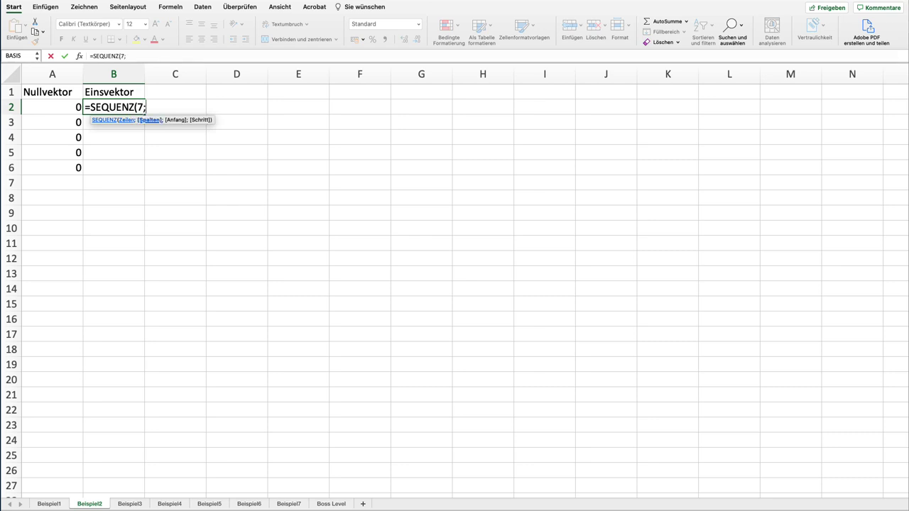
{"action": "type", "text": "1;1;"}
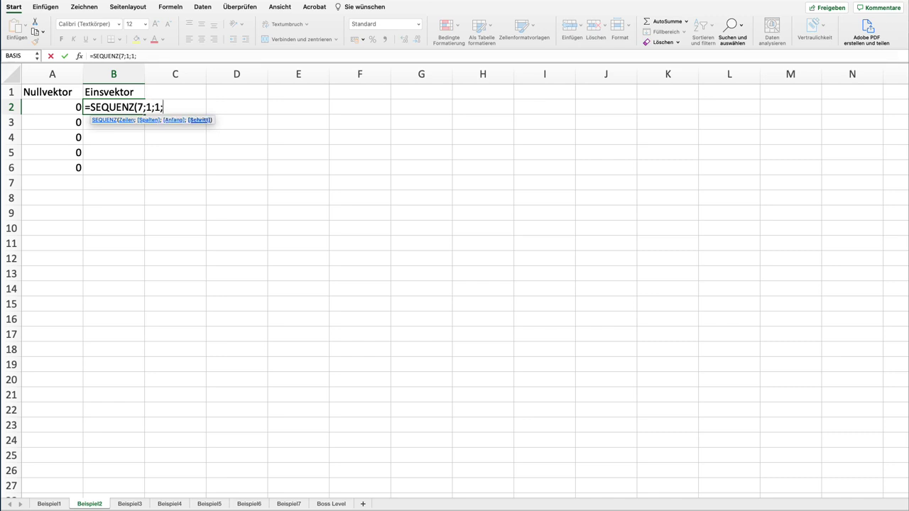
{"action": "type", "text": "0)"}
{"action": "key", "text": "Return"}
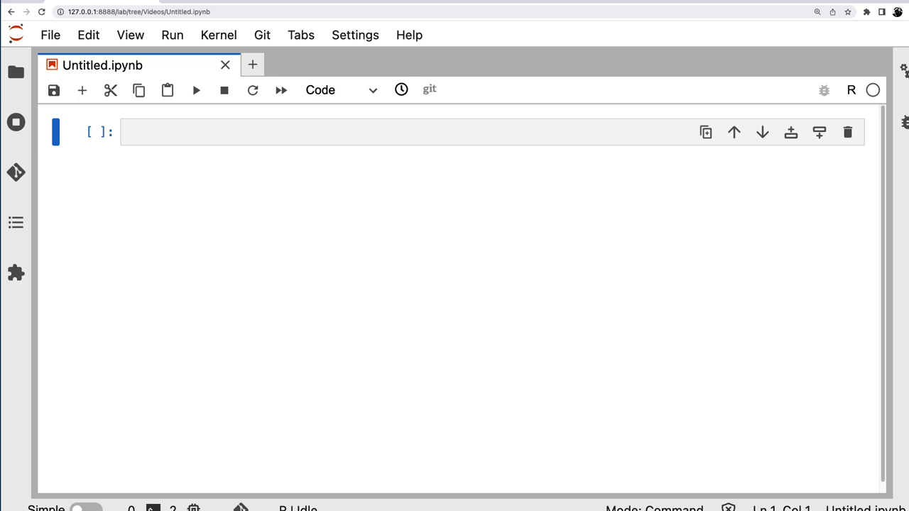
Step: Create a vector of six ones by running seq(length = 6, from = 1, by = 0) in the first notebook cell
{"action": "left_click", "coordinate": [284, 132]}
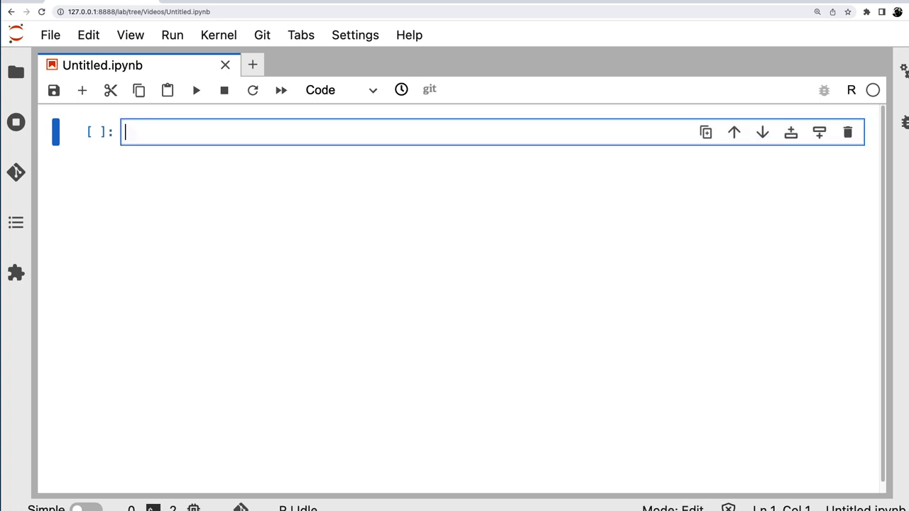
{"action": "type", "text": "seq("}
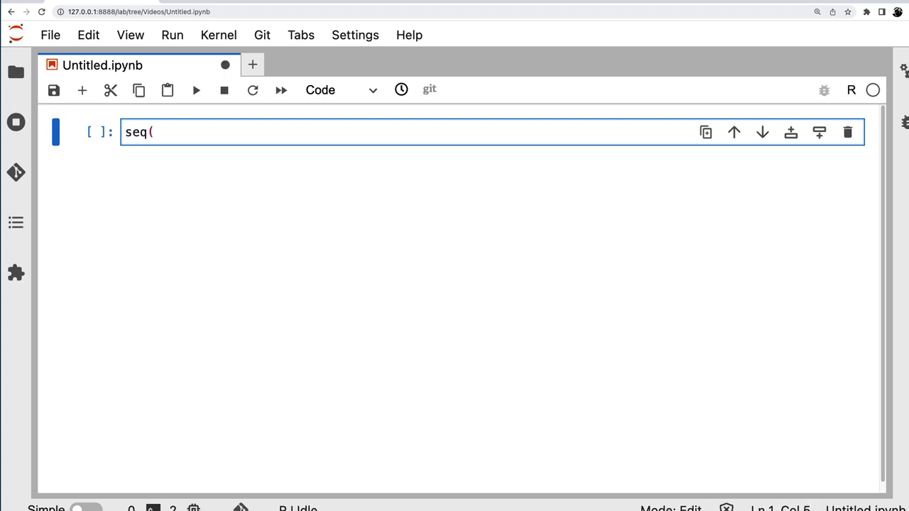
{"action": "type", "text": "length"}
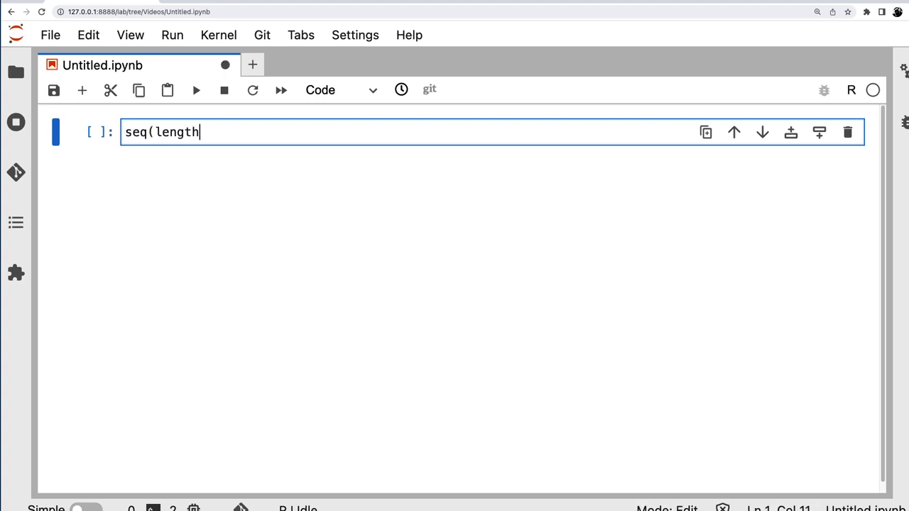
{"action": "type", "text": " = 6, fr"}
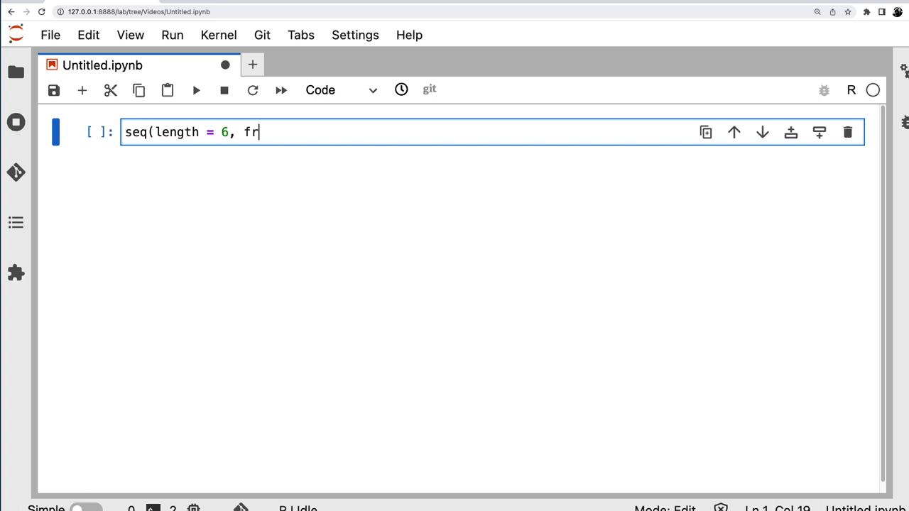
{"action": "type", "text": "om = 1"}
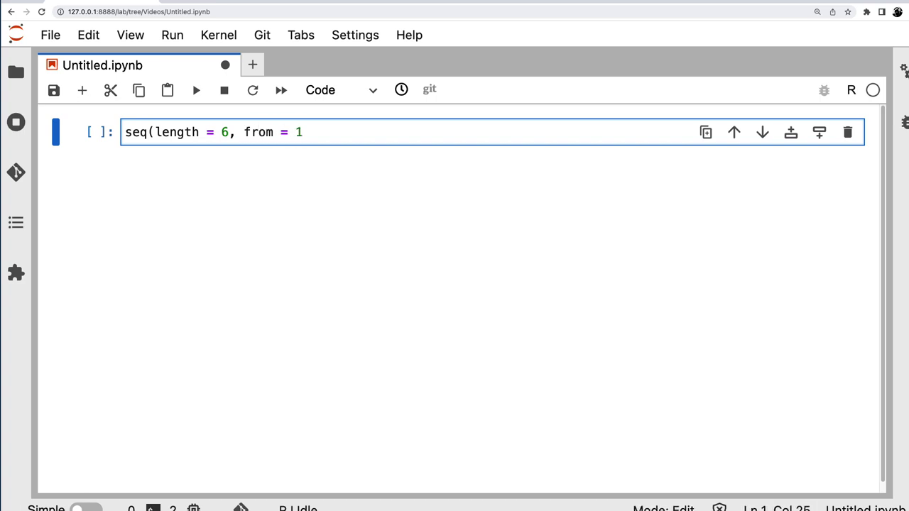
{"action": "type", "text": ", by = 0)"}
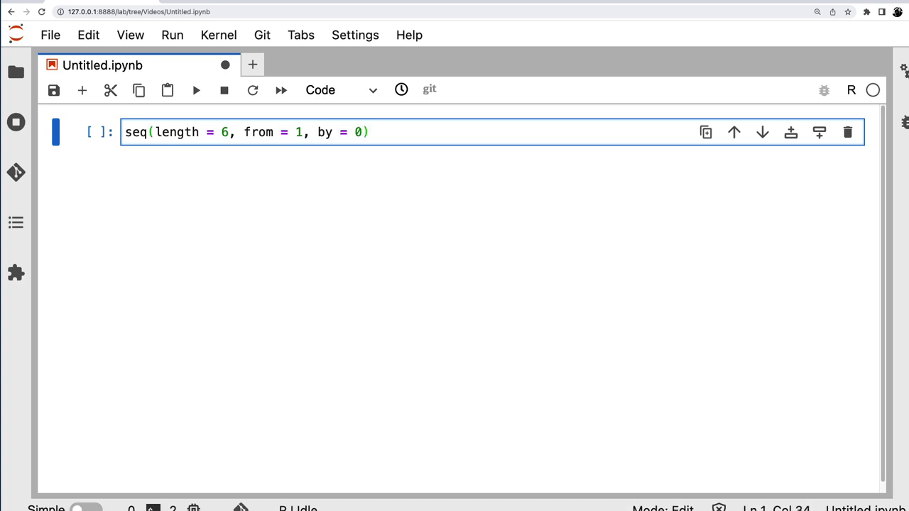
{"action": "key", "text": "shift+Return"}
{"action": "key", "text": "Escape"}
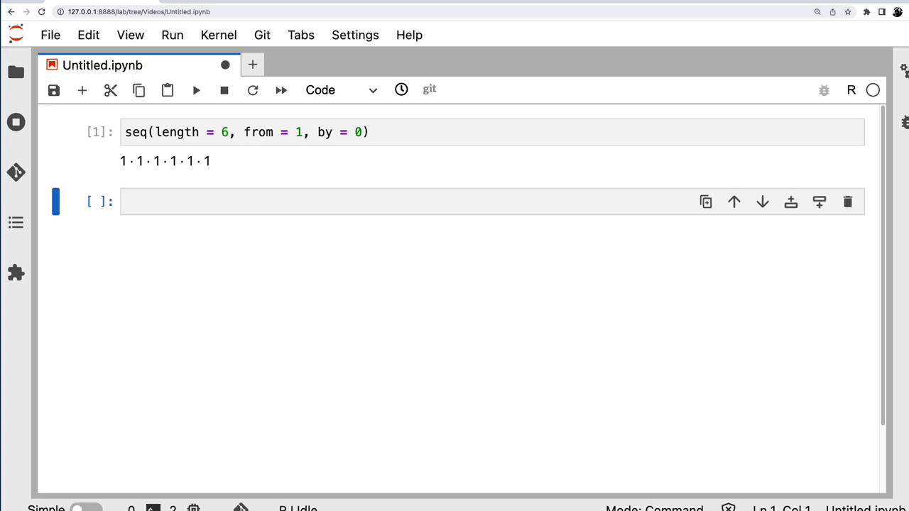
Step: Create a vector of four zeros by running seq(length = 4, from = 0, by = 0) in the second notebook cell
{"action": "key", "text": "Return"}
{"action": "type", "text": "seq("}
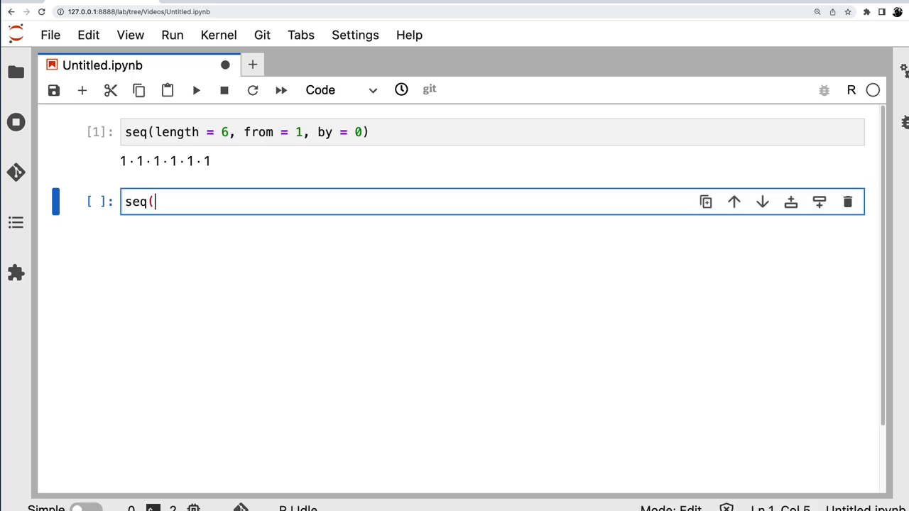
{"action": "type", "text": "length = 4"}
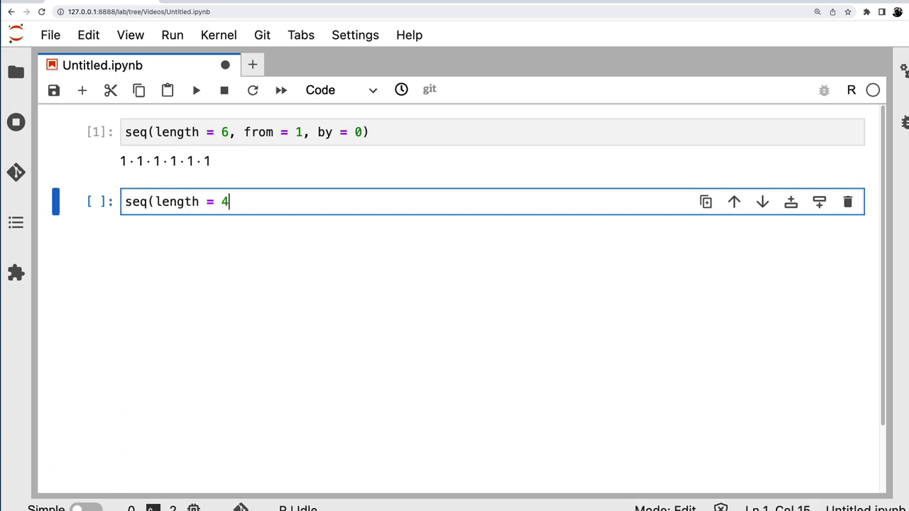
{"action": "type", "text": ", fro"}
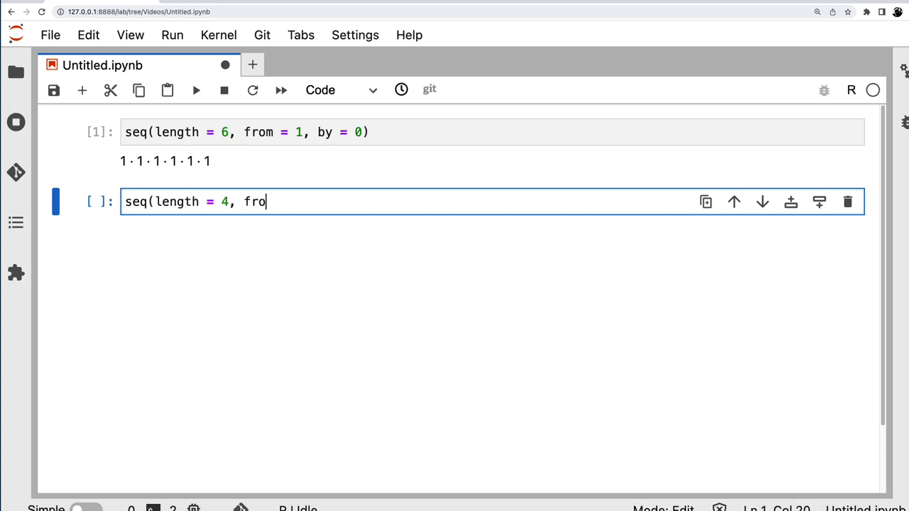
{"action": "type", "text": "m = 0, by = 0"}
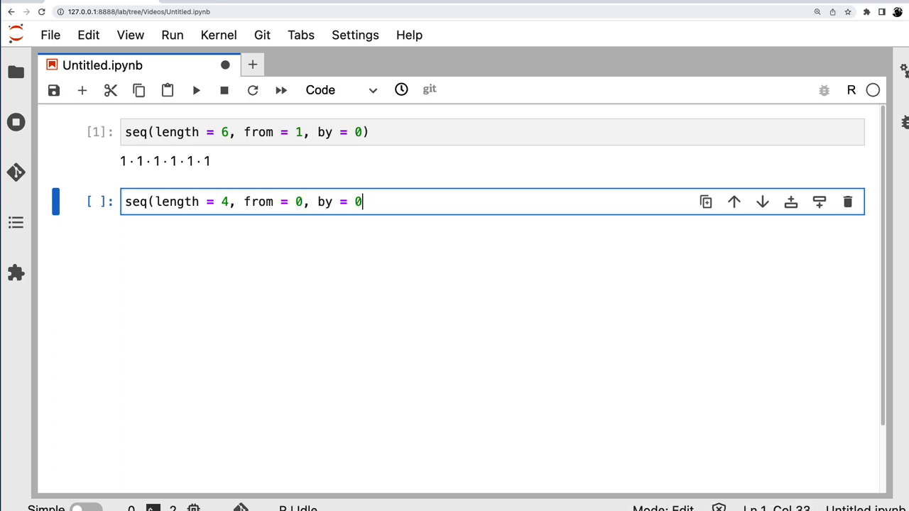
{"action": "type", "text": ")"}
{"action": "key", "text": "shift+Return"}
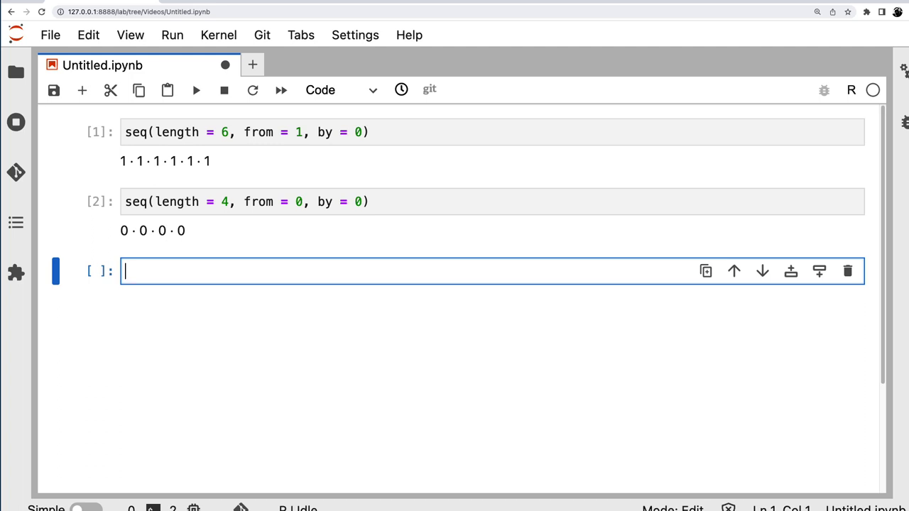
Step: Create a vector of four zeros by running rep(0, 4) in the third notebook cell
{"action": "key", "text": "ctrl+s"}
{"action": "type", "text": "rep("}
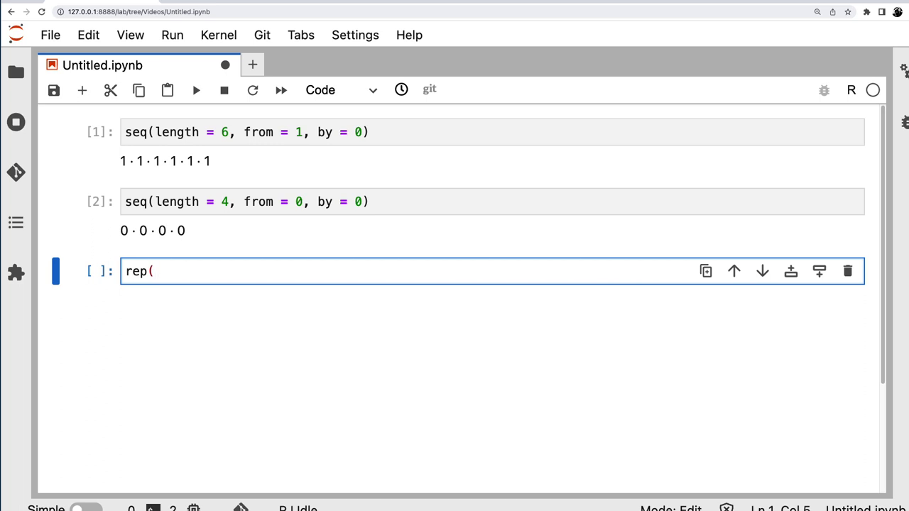
{"action": "type", "text": "0, 4)"}
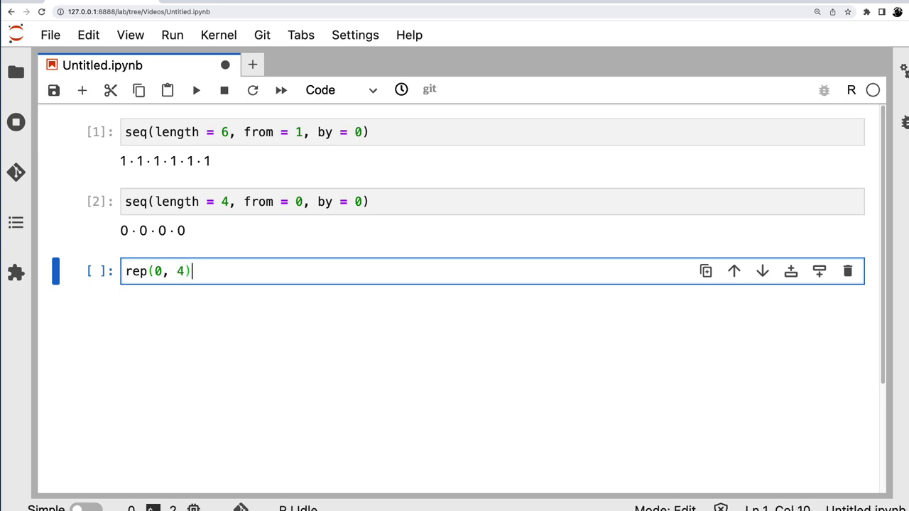
{"action": "key", "text": "shift+Return"}
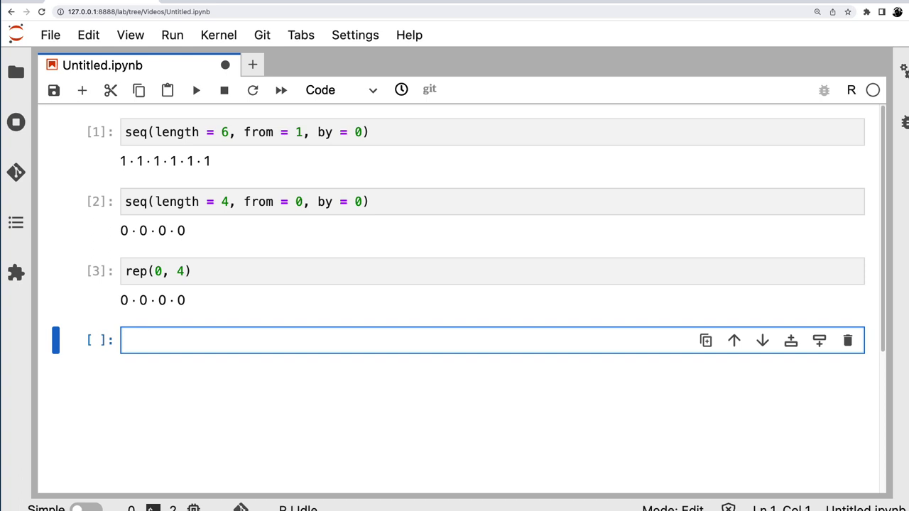
Step: Create a vector of six ones by running rep(1, 6) in the fourth notebook cell
{"action": "type", "text": "rep("}
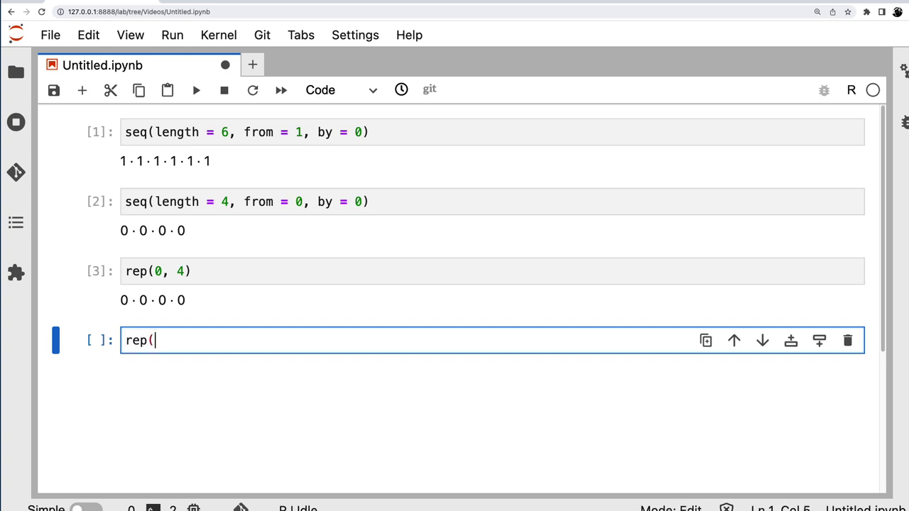
{"action": "type", "text": "1,"}
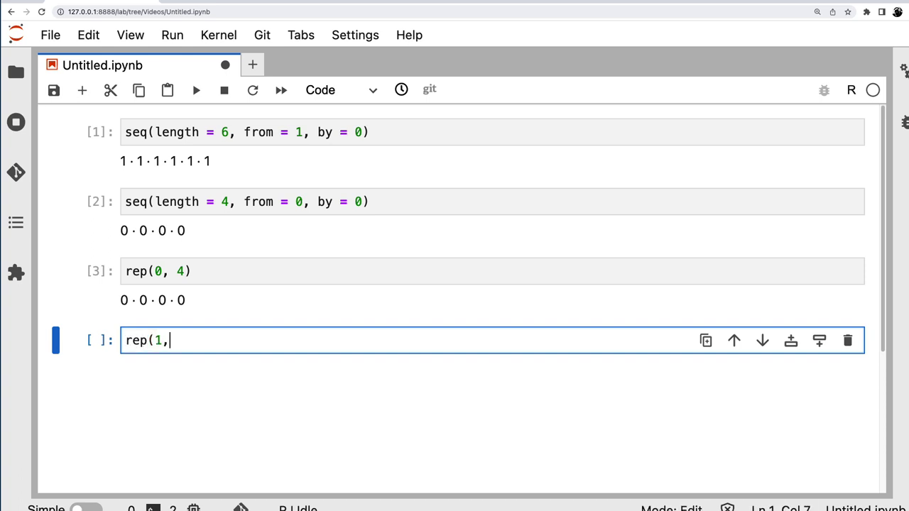
{"action": "type", "text": " 6)"}
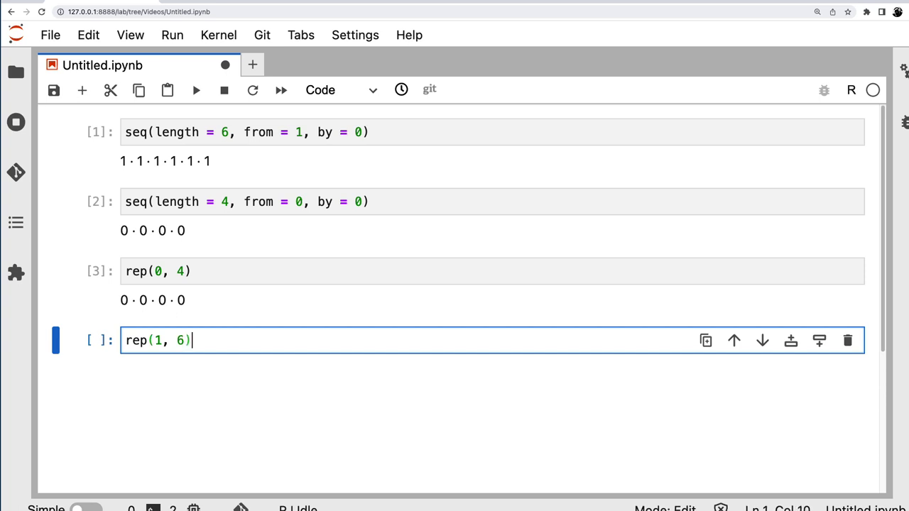
{"action": "key", "text": "shift+Return"}
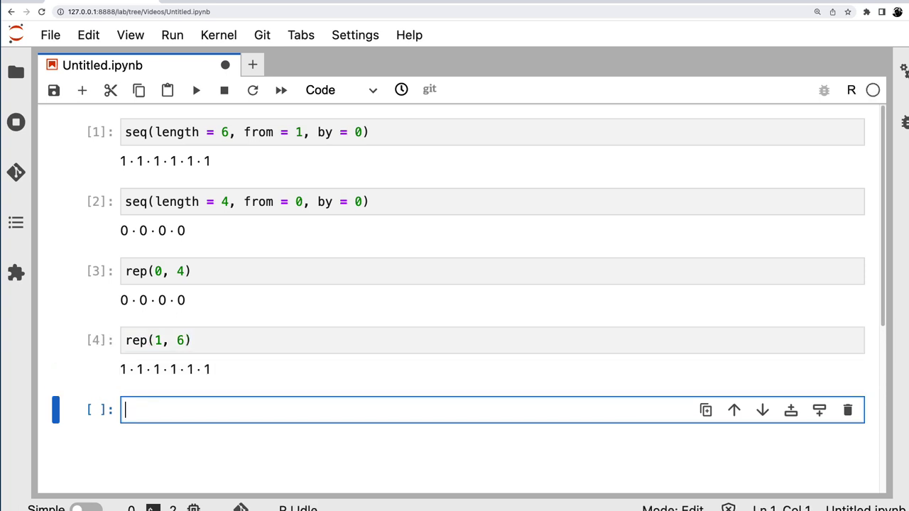
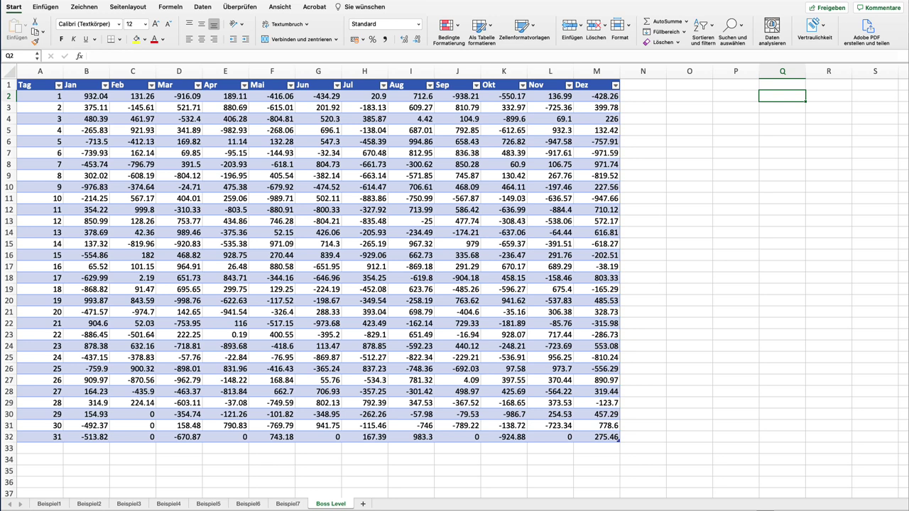
Step: In Excel's Boss Level sheet, count the month data's rows in cell Q2 with =ZEILEN(Tabelle1[[Jan]:[Dez]])
{"action": "type", "text": "=Z"}
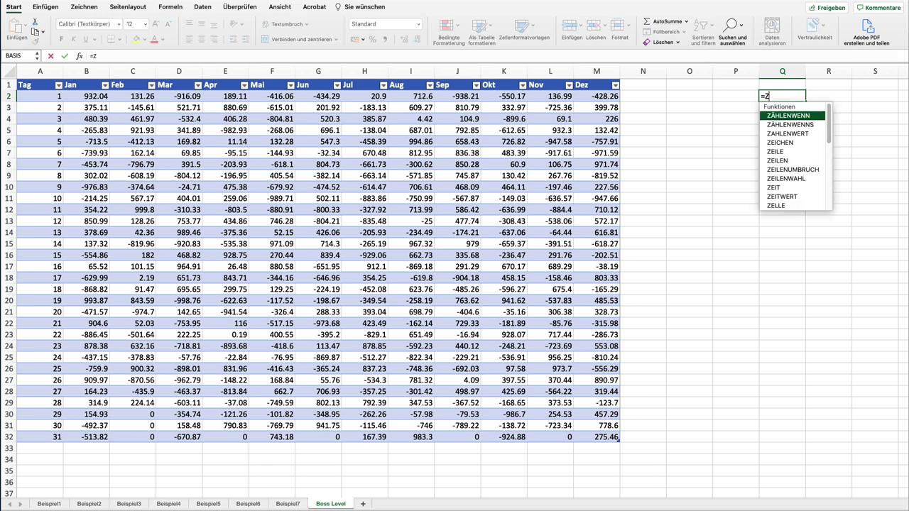
{"action": "type", "text": "eil"}
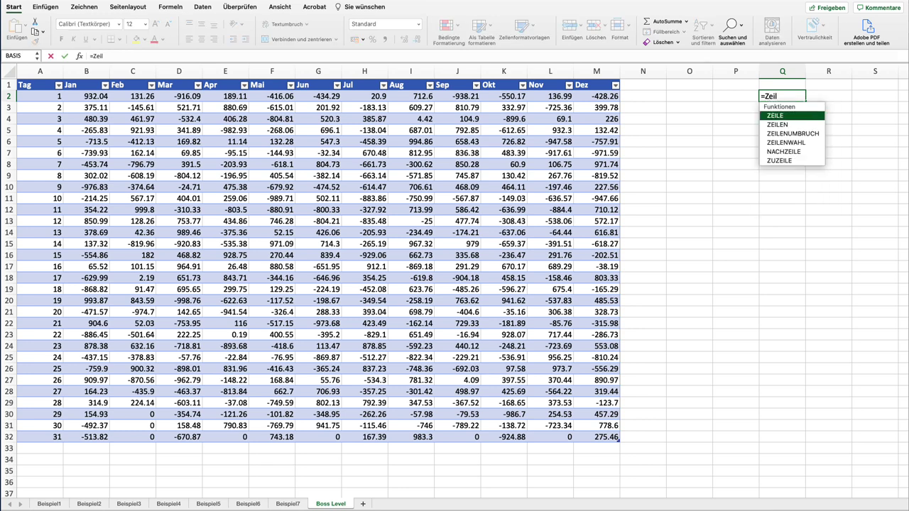
{"action": "type", "text": "en"}
{"action": "key", "text": "Tab"}
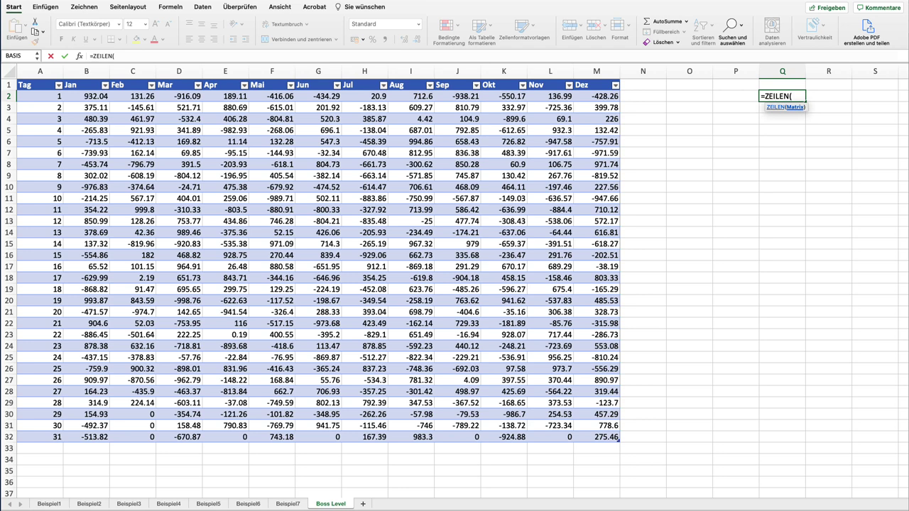
{"action": "left_click_drag", "start_coordinate": [95, 96], "coordinate": [606, 440]}
{"action": "type", "text": ")"}
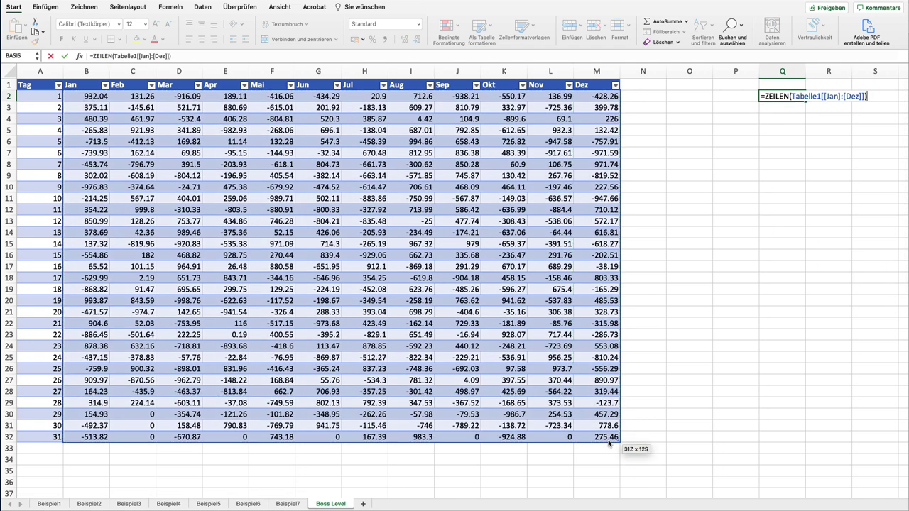
{"action": "key", "text": "Return"}
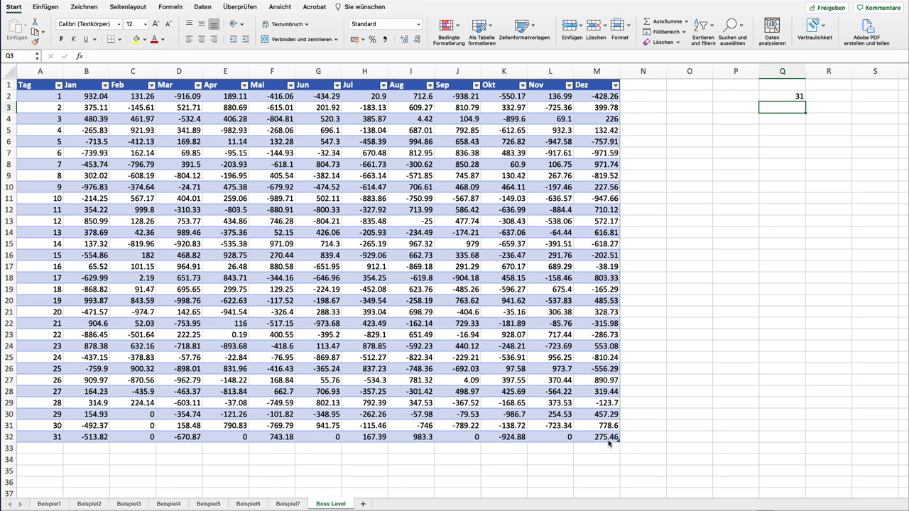
Step: Count the month data's columns in cell Q3 with =SPALTEN(Tabelle1[[Jan]:[Dez]])
{"action": "type", "text": "="}
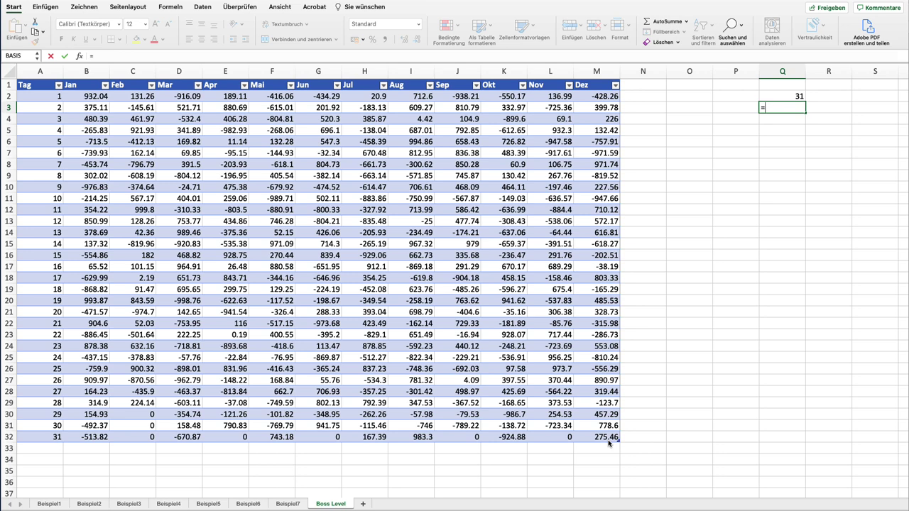
{"action": "type", "text": "spal"}
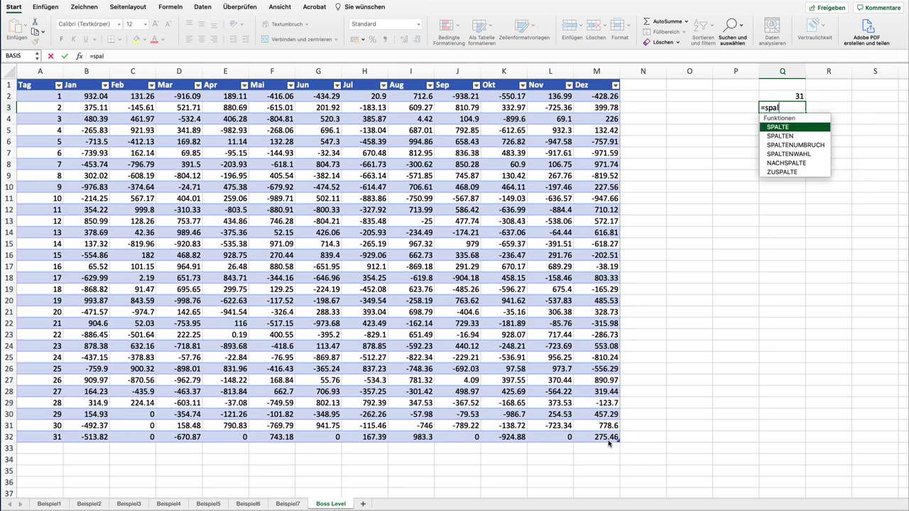
{"action": "key", "text": "Down"}
{"action": "key", "text": "Tab"}
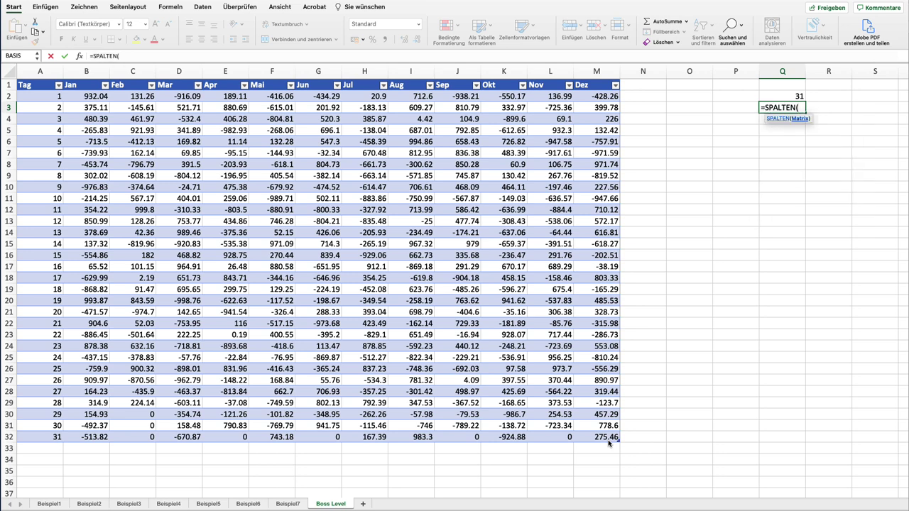
{"action": "left_click_drag", "start_coordinate": [84, 98], "coordinate": [610, 438]}
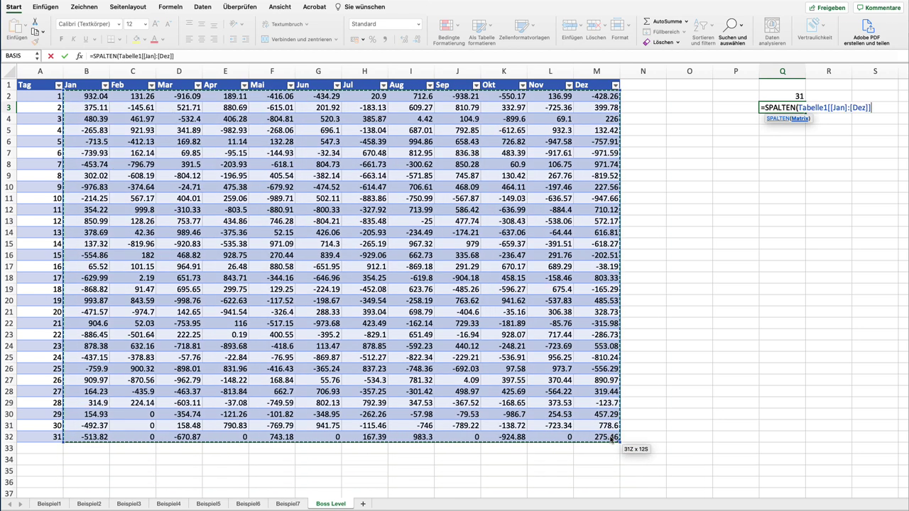
{"action": "key", "text": "Return"}
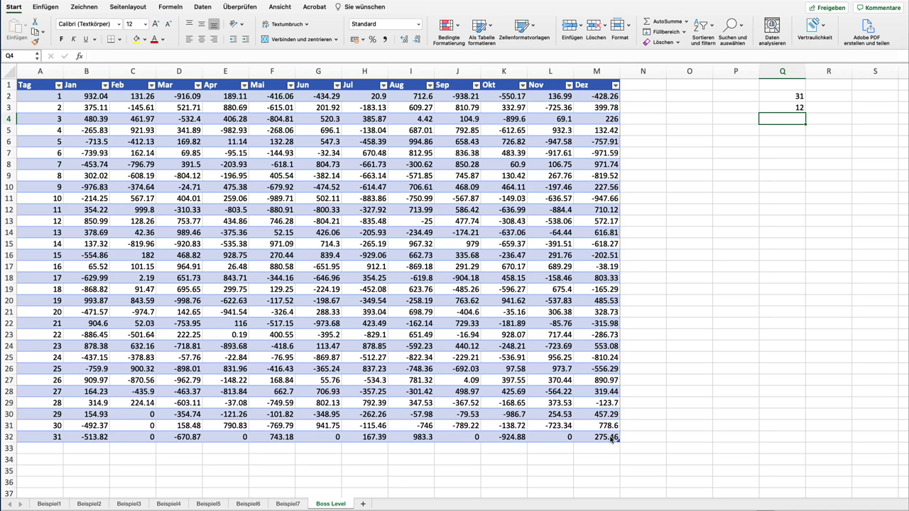
Step: Generate a vertical vector of ones in cell P2, sized by the column count, with =SEQUENZ(Q3;1;1;0)
{"action": "key", "text": "Left"}
{"action": "key", "text": "Up"}
{"action": "key", "text": "Up"}
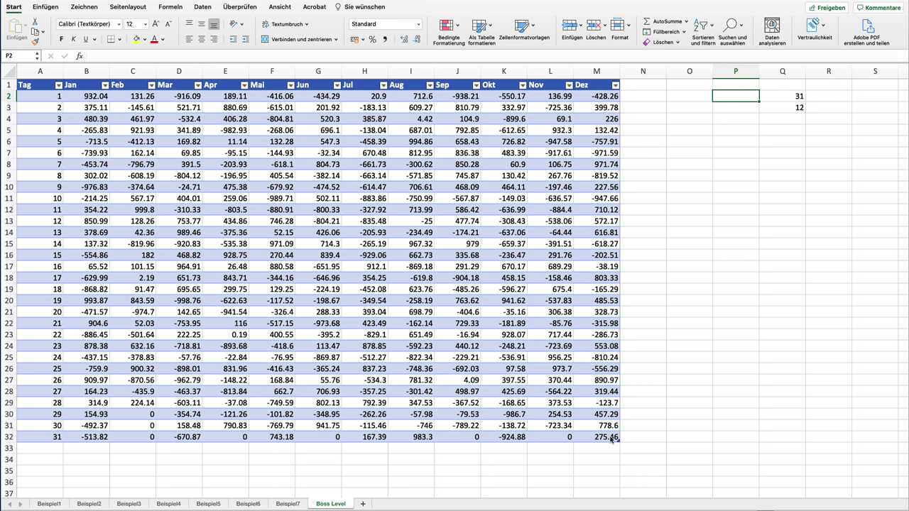
{"action": "type", "text": "=seq"}
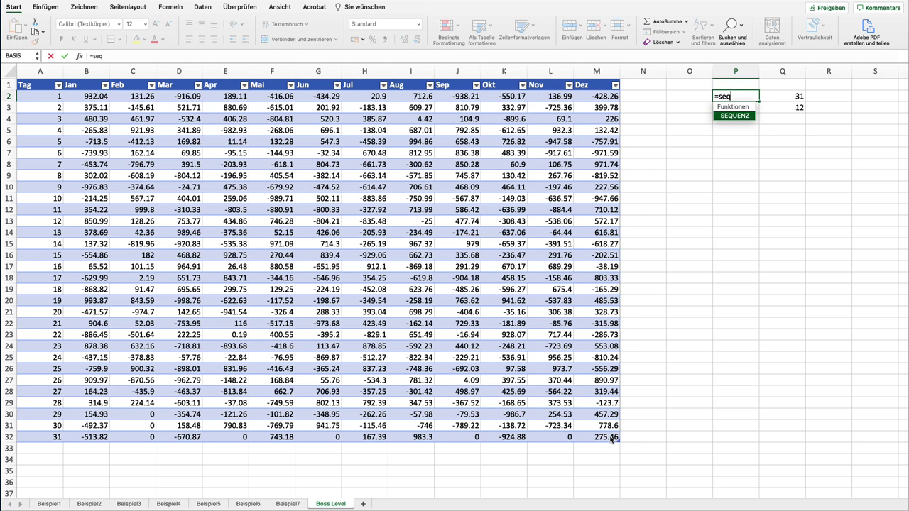
{"action": "key", "text": "Tab"}
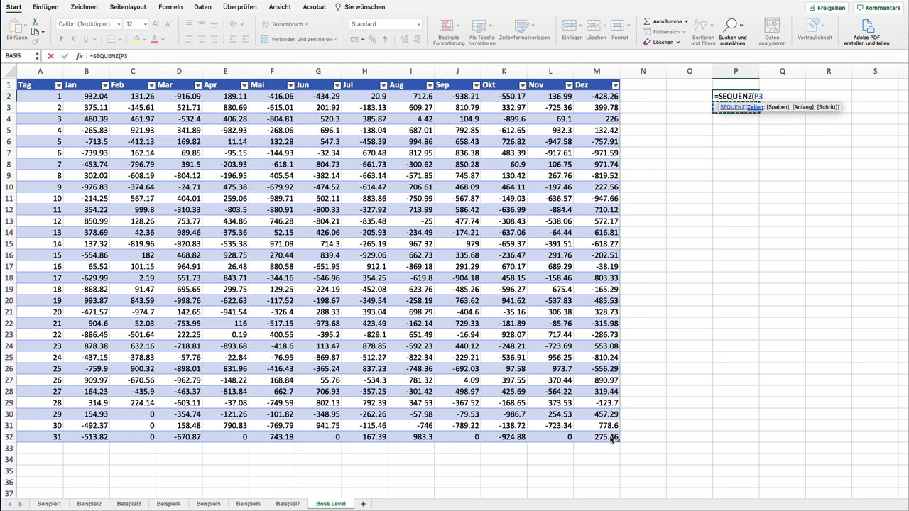
{"action": "key", "text": "Right"}
{"action": "key", "text": "Down"}
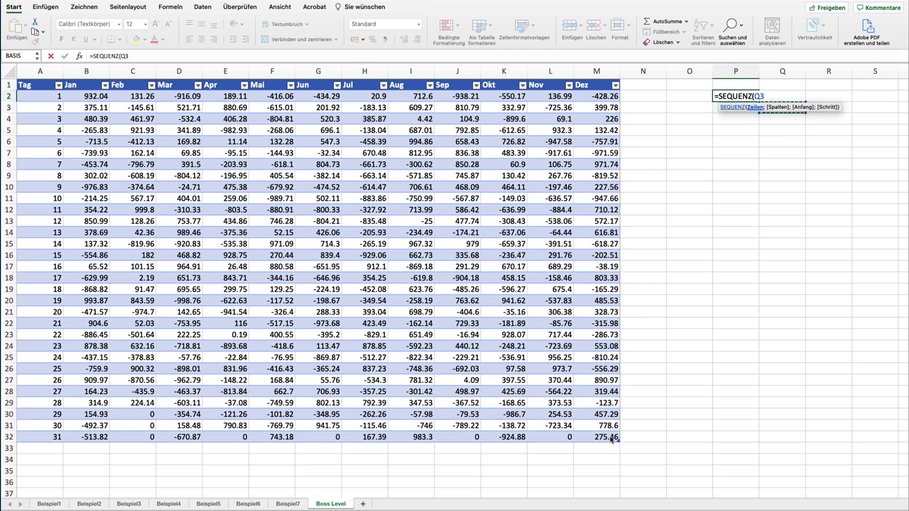
{"action": "type", "text": ";1"}
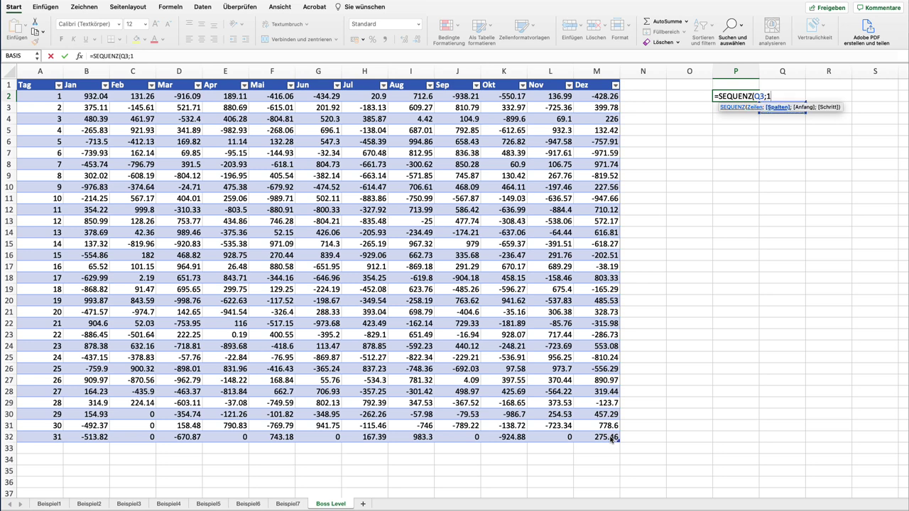
{"action": "type", "text": ";1;0"}
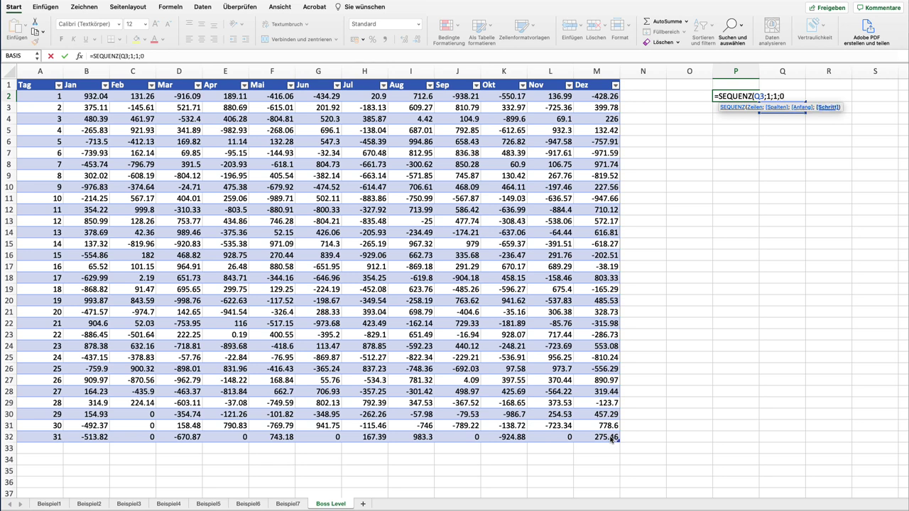
{"action": "type", "text": ")"}
{"action": "key", "text": "Return"}
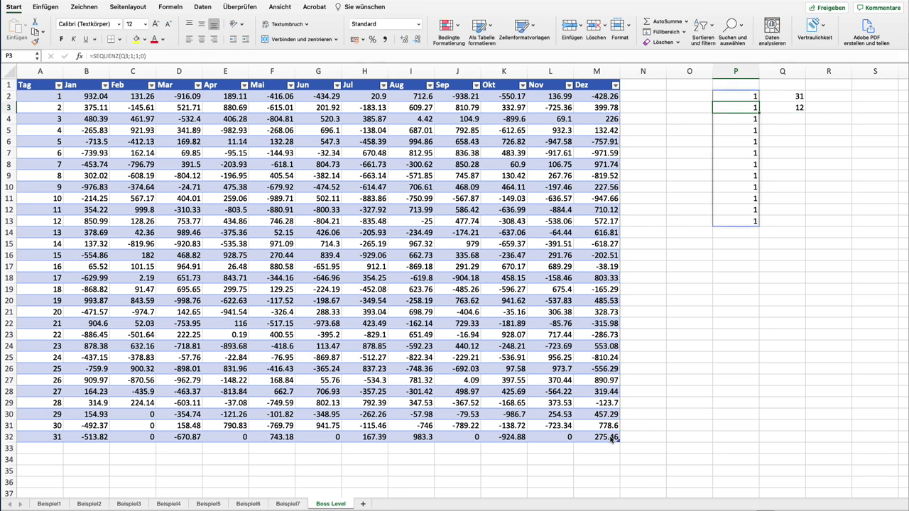
Step: Examine the vector of ones in column P cell by cell down to its end
{"action": "key", "text": "Down"}
{"action": "key", "text": "Down"}
{"action": "key", "text": "Down"}
{"action": "key", "text": "Down"}
{"action": "key", "text": "Down"}
{"action": "key", "text": "Down"}
{"action": "key", "text": "Down"}
{"action": "key", "text": "Down"}
{"action": "key", "text": "Down"}
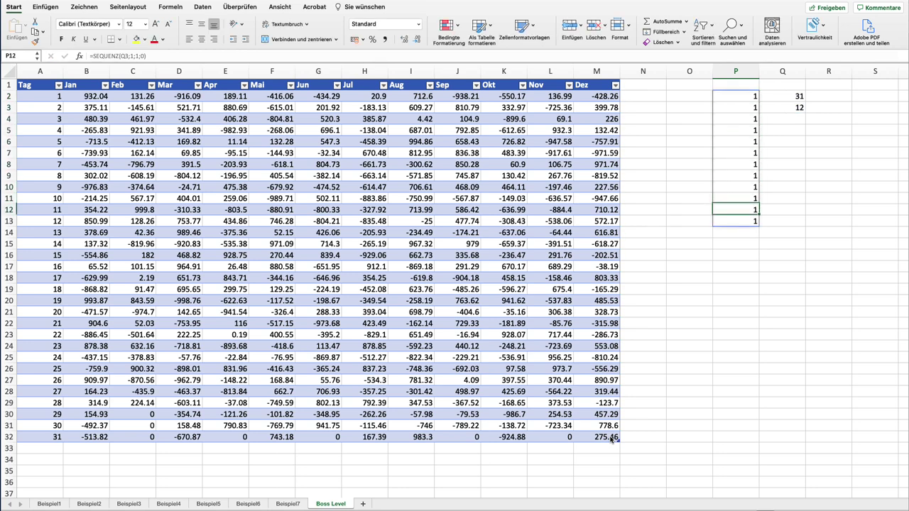
{"action": "key", "text": "Down"}
{"action": "key", "text": "Down"}
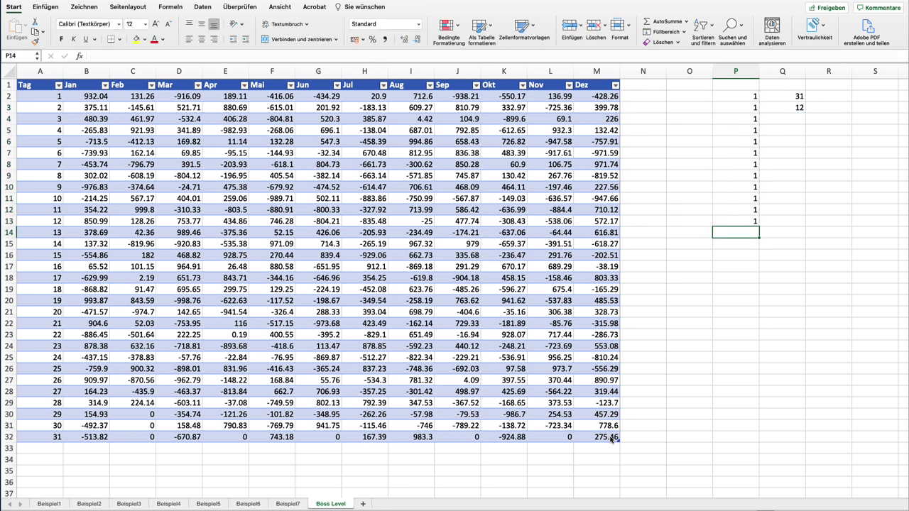
Step: Generate a horizontal vector of ones in cell B35, sized by the row count, with =SEQUENZ(1;Q2;1;0)
{"action": "left_click", "coordinate": [78, 473]}
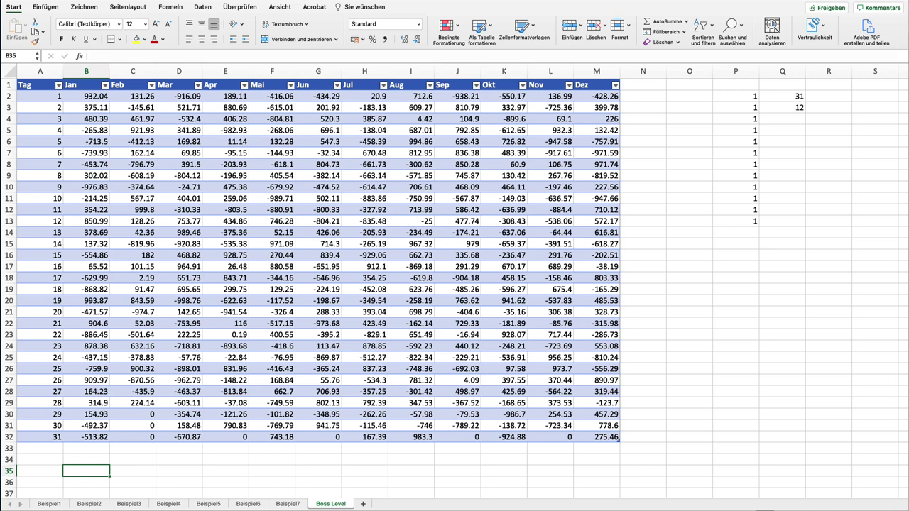
{"action": "key", "text": "F2"}
{"action": "key", "text": "Escape"}
{"action": "type", "text": "="}
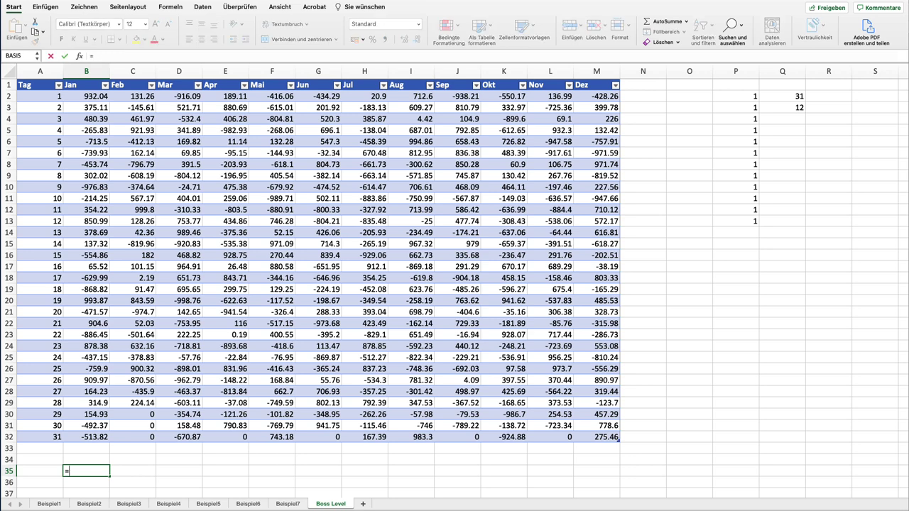
{"action": "type", "text": "seq"}
{"action": "key", "text": "Tab"}
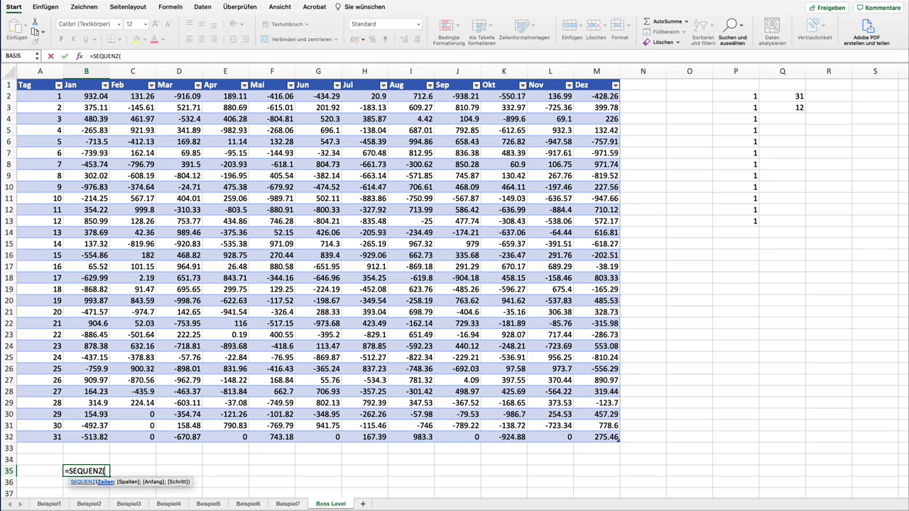
{"action": "type", "text": "1;"}
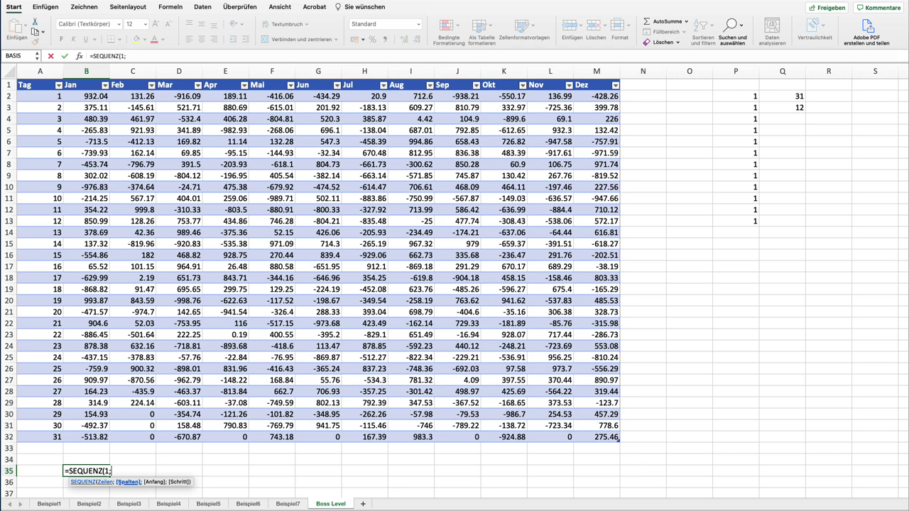
{"action": "type", "text": "q2"}
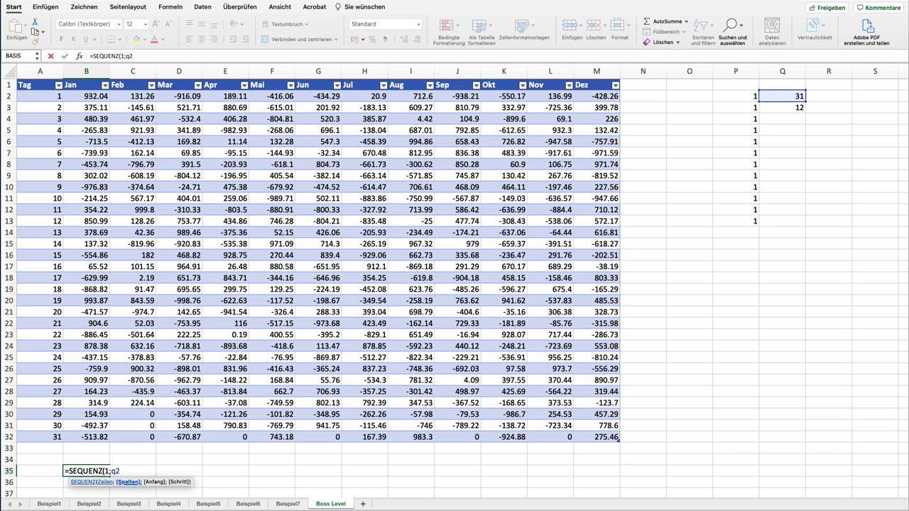
{"action": "type", "text": ";1;0)"}
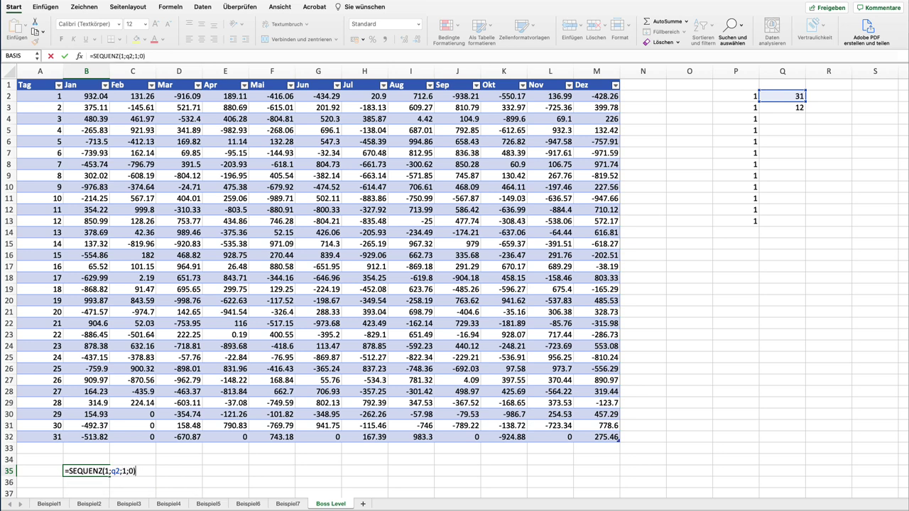
{"action": "key", "text": "Return"}
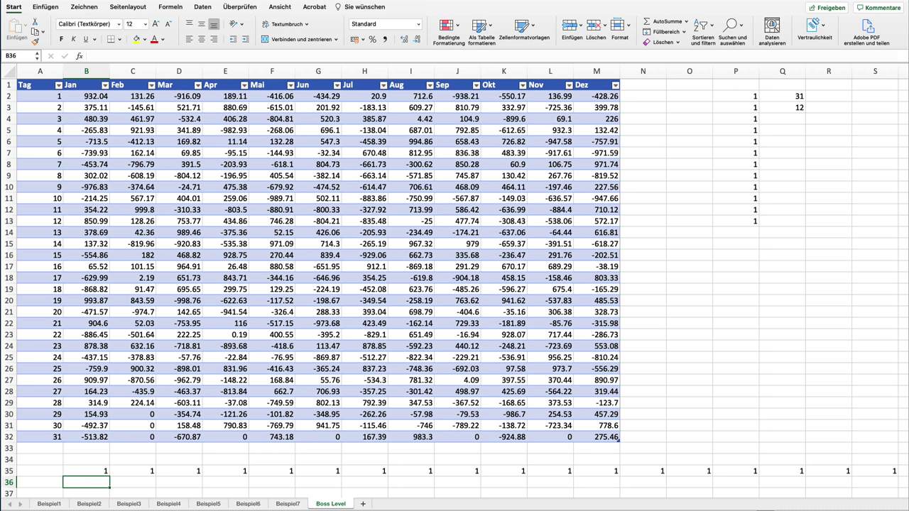
Step: Calculate the monthly column sums in cell B34 with =MMULT(B35#;Tabelle1[[Jan]:[Dez]])
{"action": "key", "text": "Up"}
{"action": "key", "text": "Up"}
{"action": "type", "text": "=MMULT("}
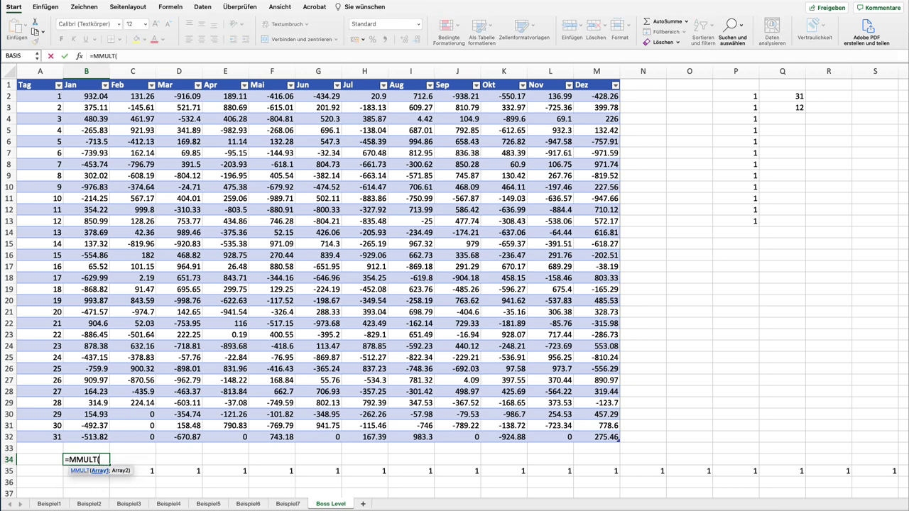
{"action": "key", "text": "Down"}
{"action": "type", "text": "#;"}
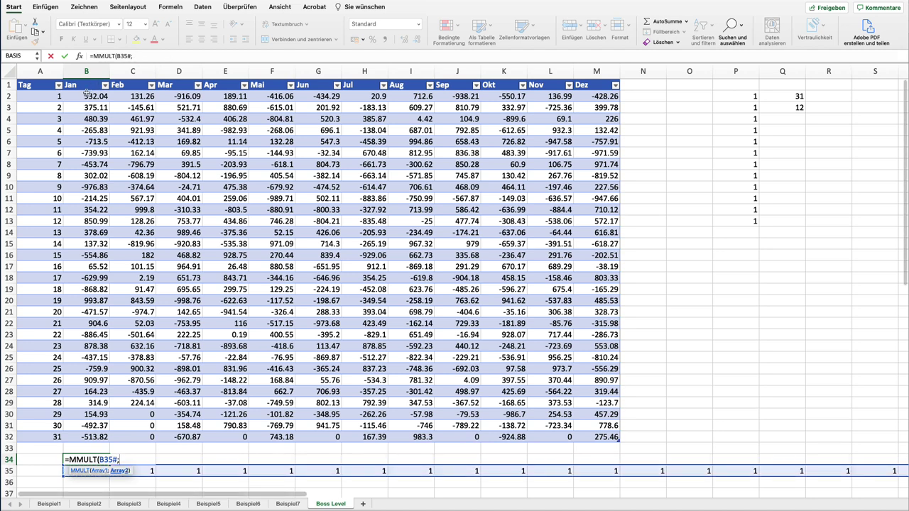
{"action": "left_click_drag", "start_coordinate": [86, 96], "coordinate": [582, 445]}
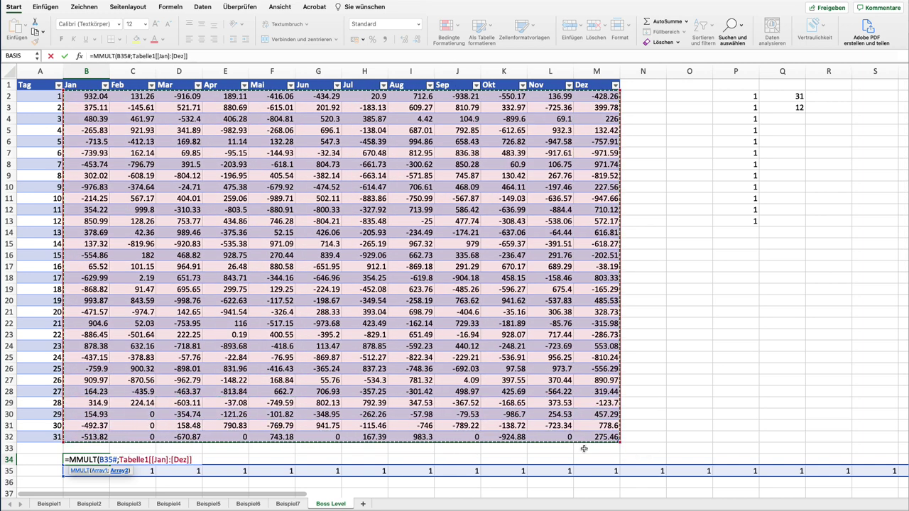
{"action": "type", "text": ")"}
{"action": "key", "text": "Return"}
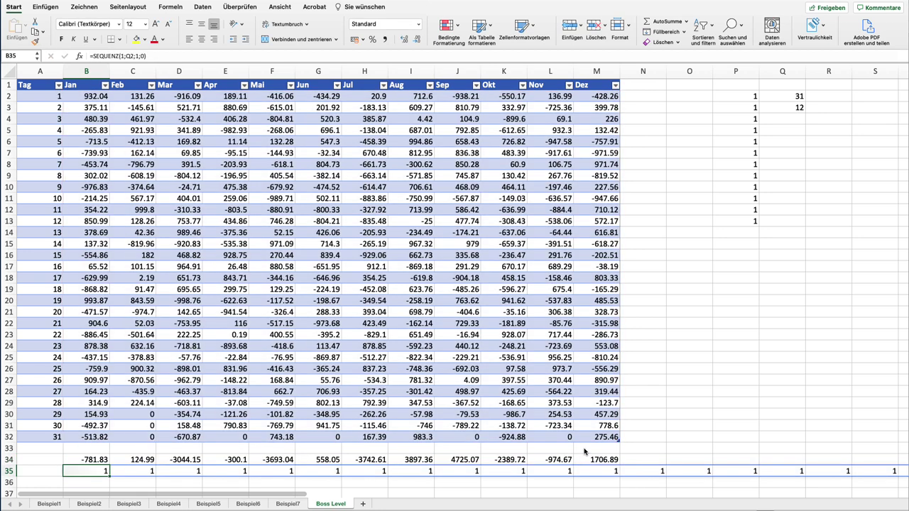
Step: Calculate the daily row sums in cell O2 with =MMULT(Tabelle1[[Jan]:[Dez]];P2#)
{"action": "left_click", "coordinate": [691, 95]}
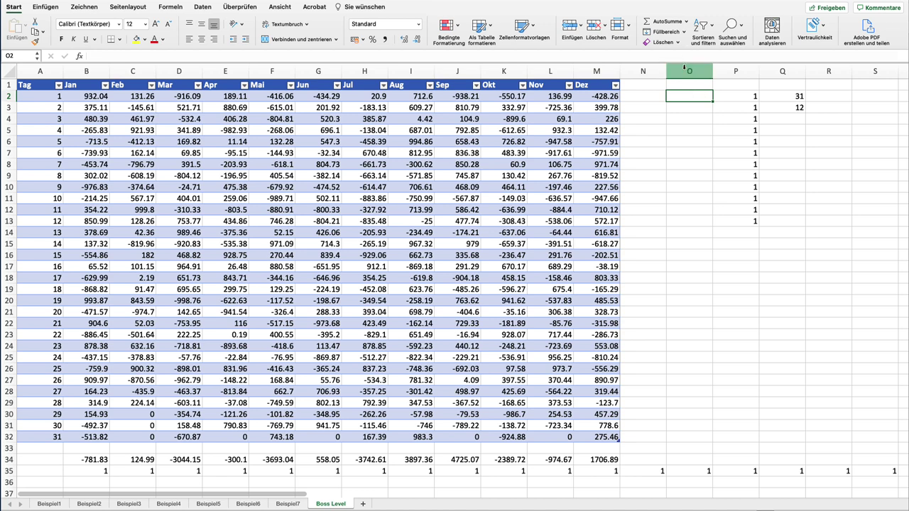
{"action": "type", "text": "=MMULT("}
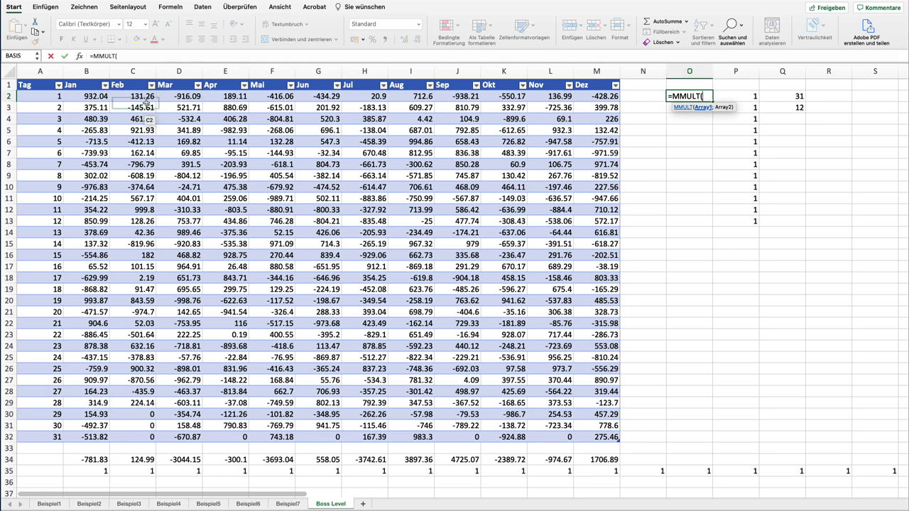
{"action": "left_click_drag", "start_coordinate": [79, 95], "coordinate": [605, 438]}
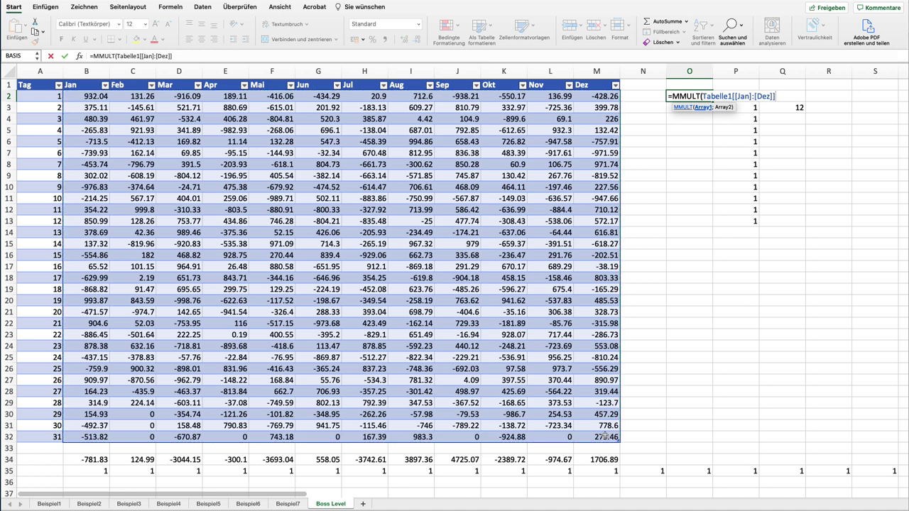
{"action": "type", "text": ";"}
{"action": "key", "text": "Right"}
{"action": "type", "text": "#"}
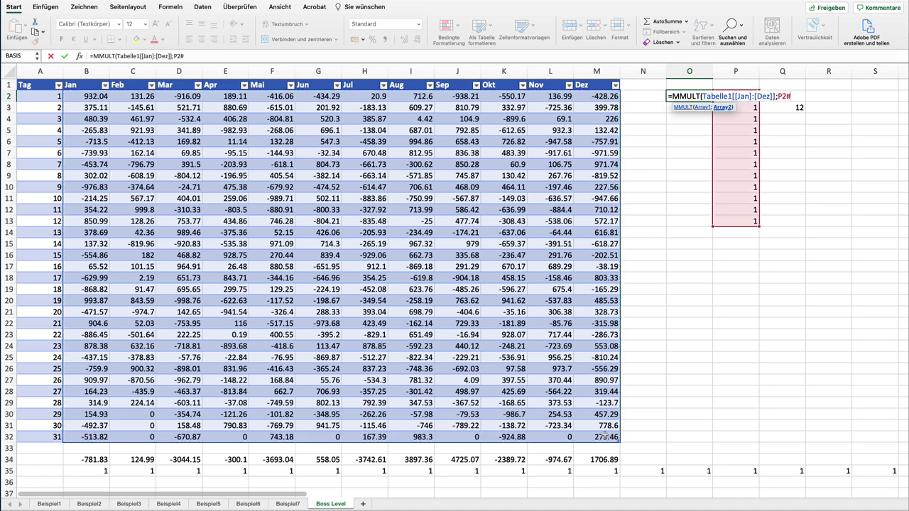
{"action": "type", "text": ")"}
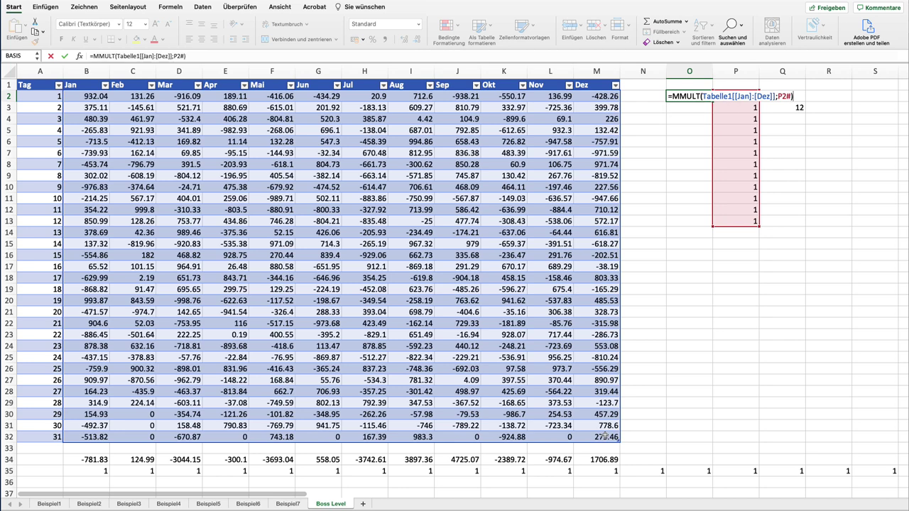
{"action": "key", "text": "Return"}
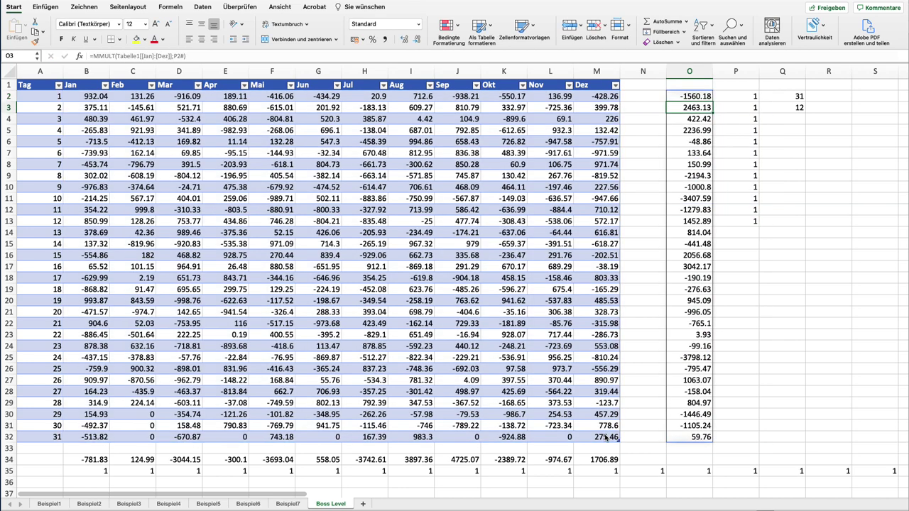